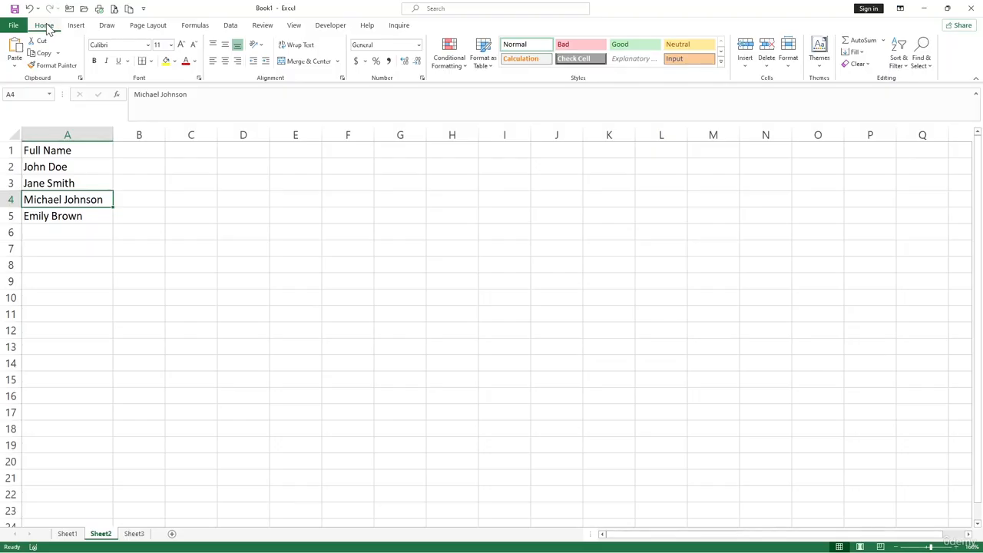
left_click(79, 182)
left_click(72, 168)
left_click(80, 184)
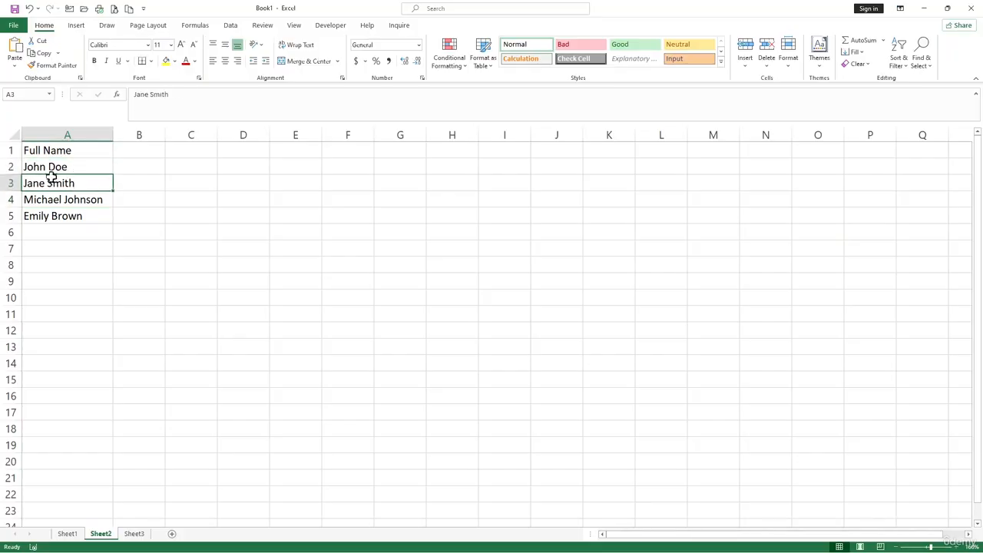
left_click(52, 166)
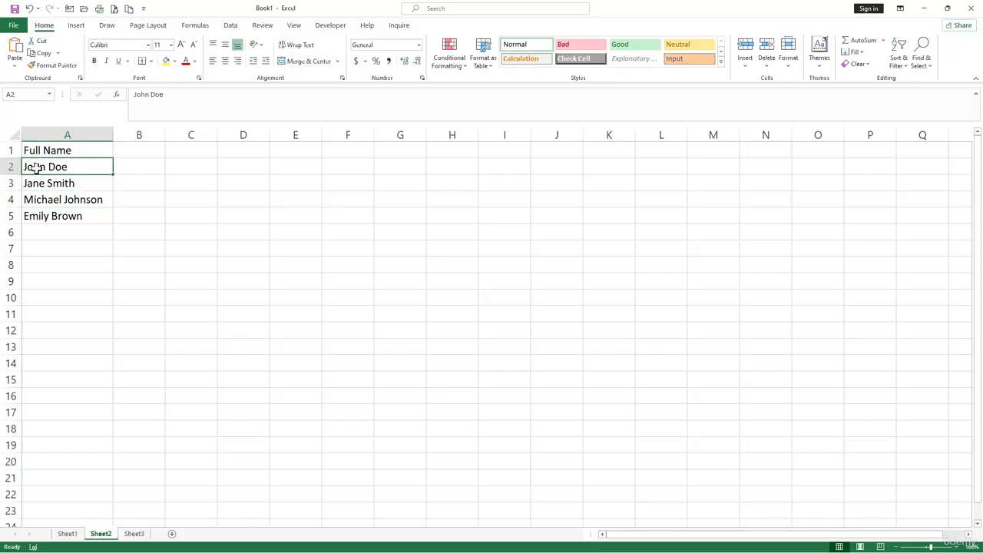
left_click(115, 203)
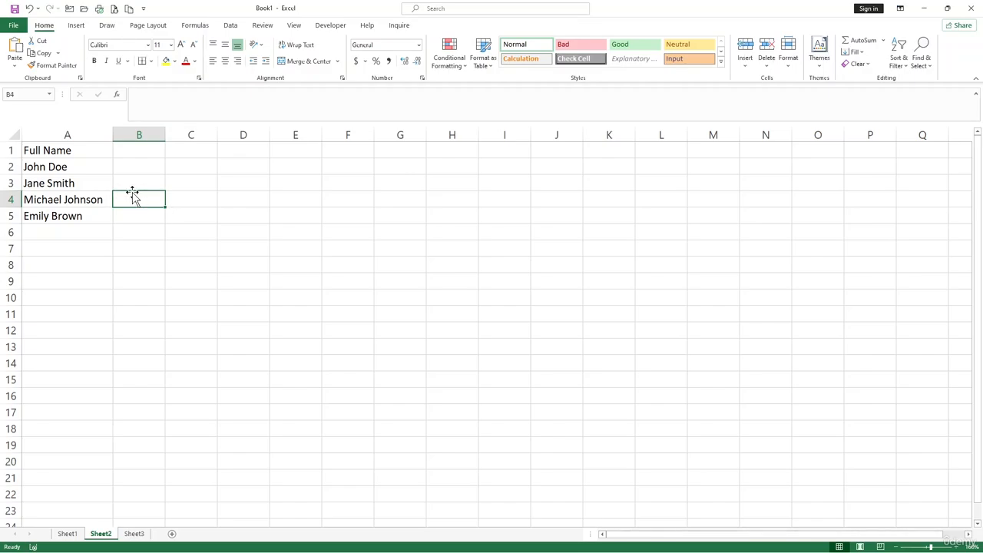
left_click(80, 183)
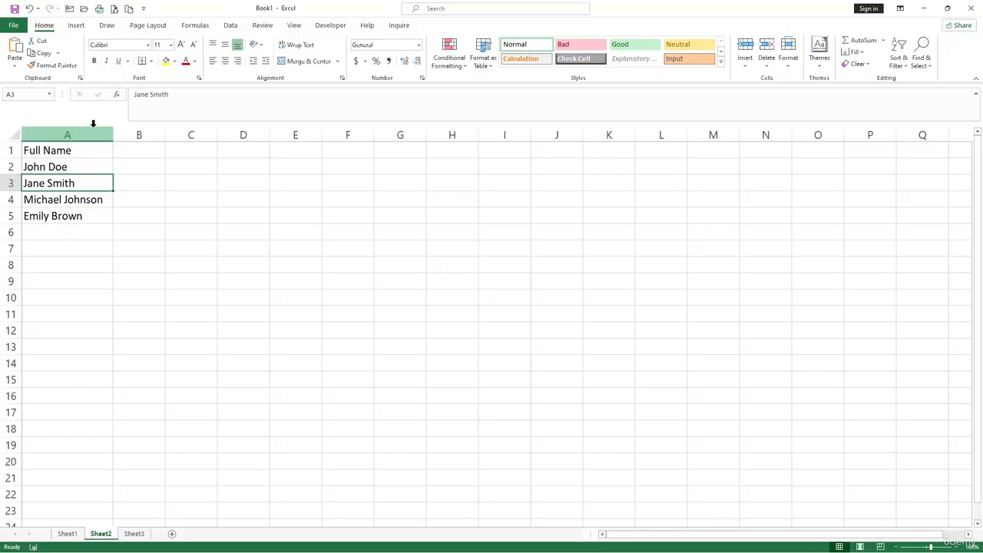
- Start Text to Columns on cells A1:A6 of the full-name list, treating the data as Delimited
left_click_drag(91, 150, 92, 231)
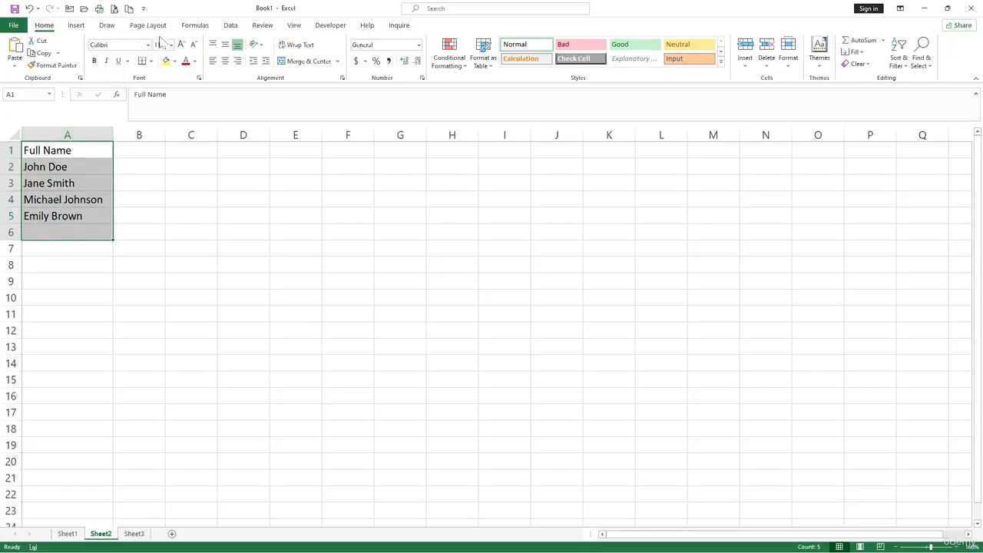
left_click(232, 26)
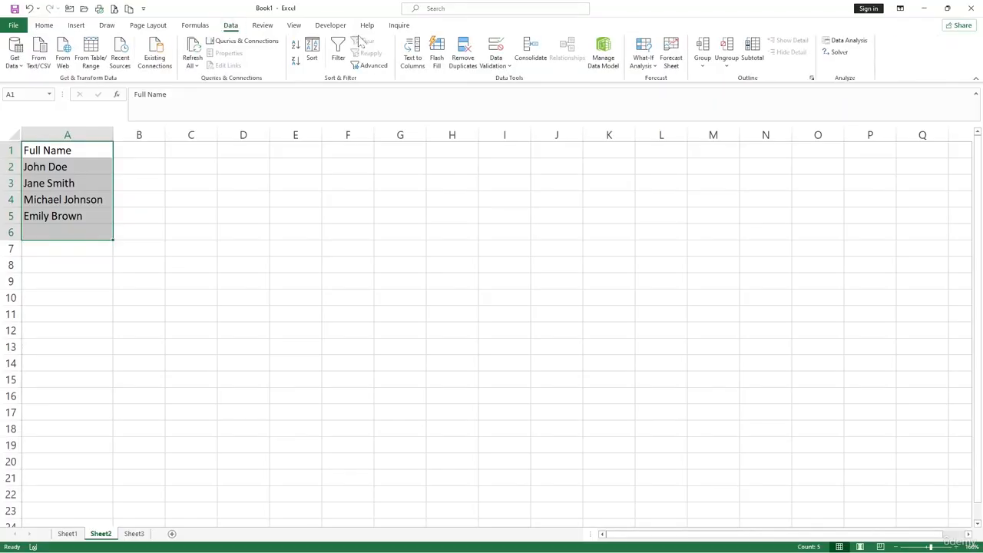
left_click(415, 66)
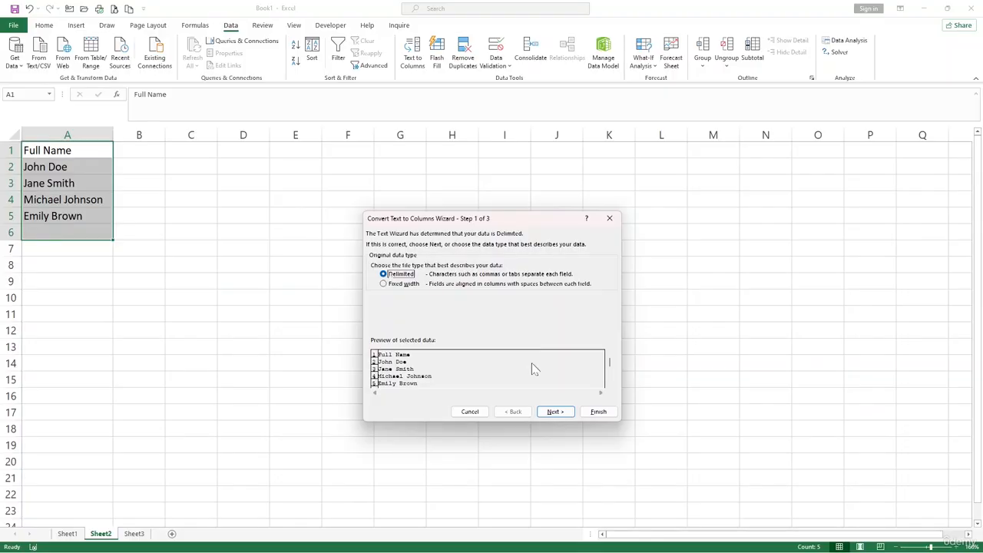
left_click(553, 412)
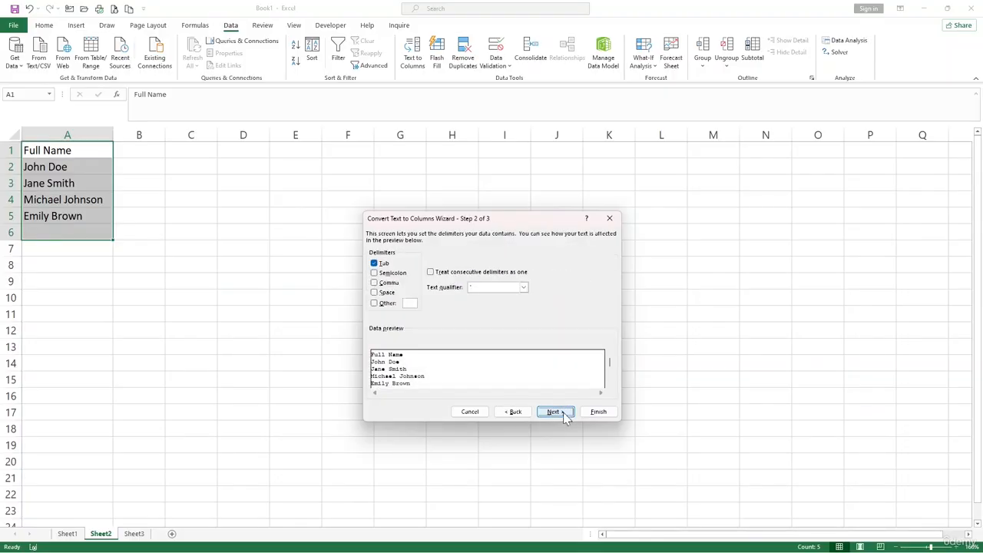
left_click(375, 294)
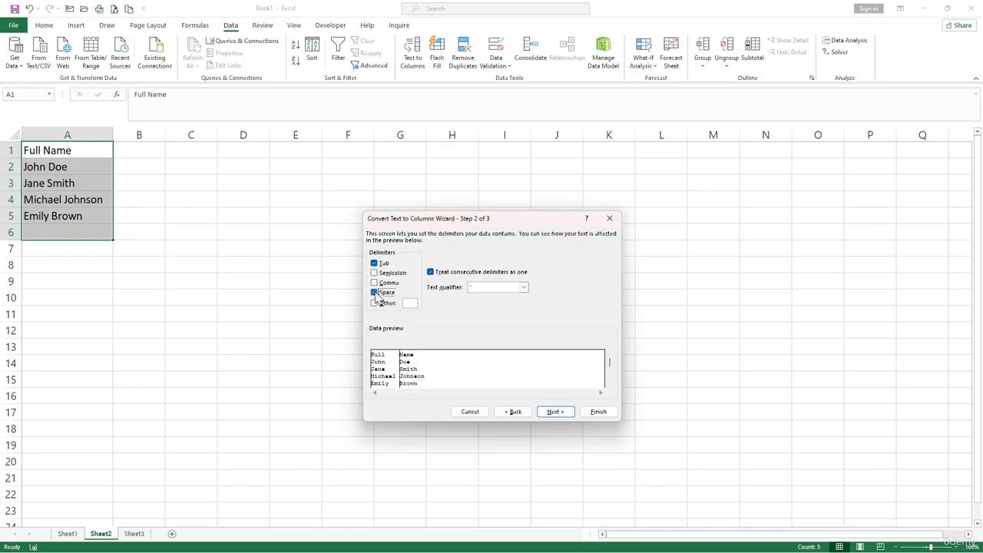
left_click(375, 294)
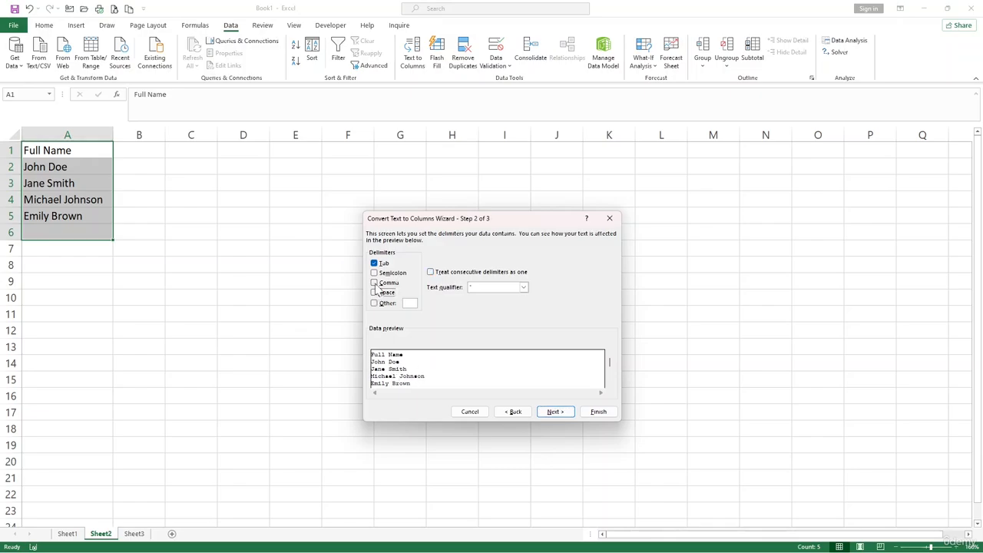
left_click(374, 293)
left_click(375, 293)
left_click(375, 283)
left_click(375, 283)
- Add Space as a delimiter and finish splitting the full names into separate columns
left_click(375, 293)
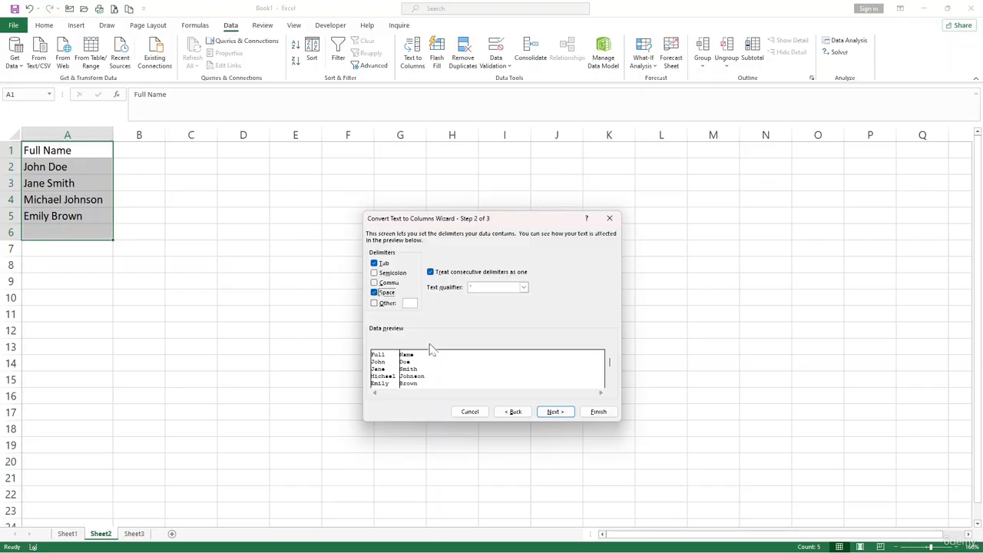
left_click(600, 414)
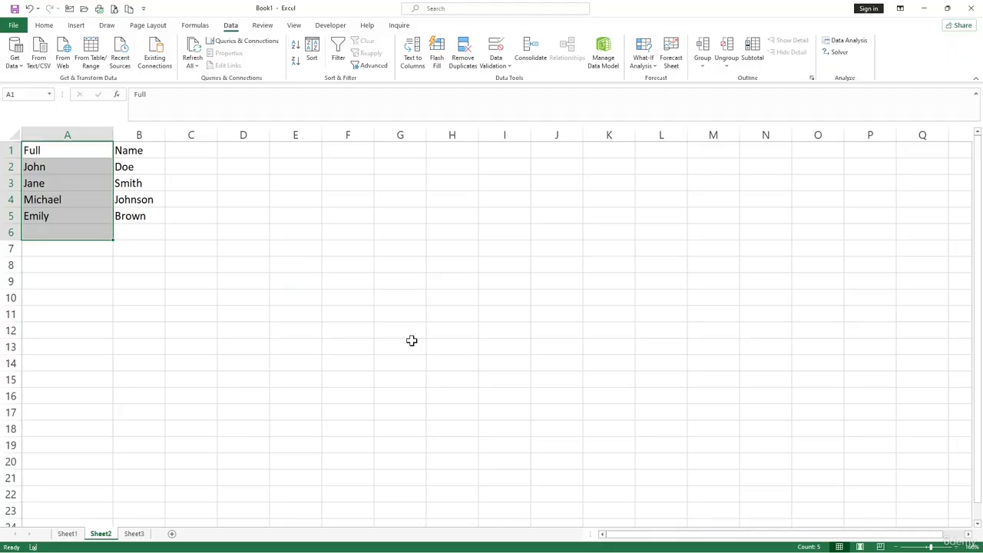
- Switch to Sheet3 and enter the heading "Left" in cell D1
left_click(134, 533)
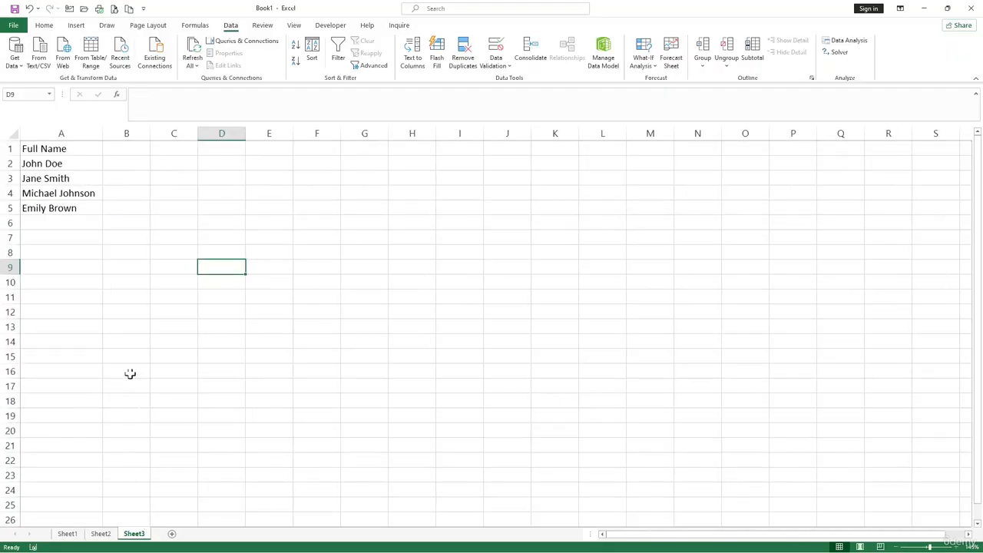
left_click(73, 187)
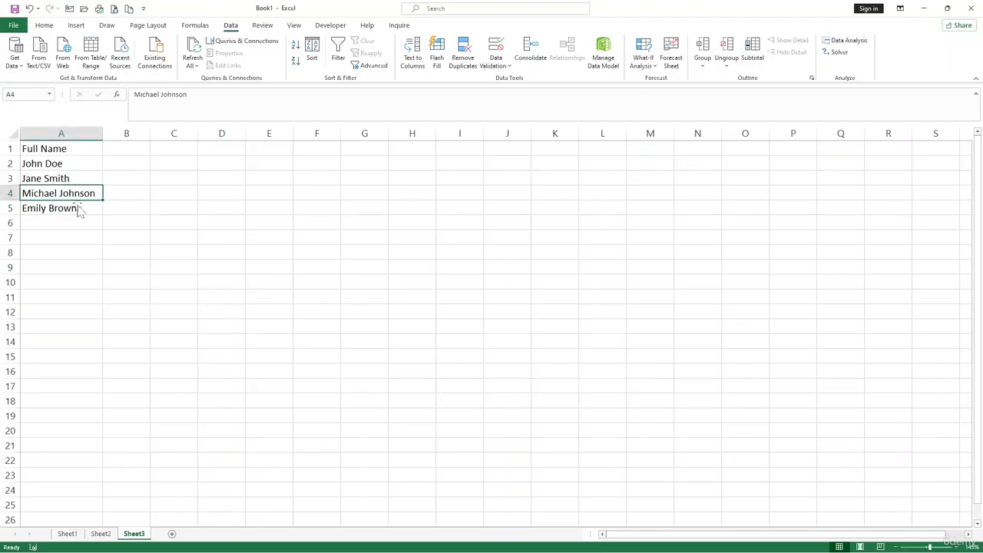
scroll(79, 208, "up", 1)
key("alt")
left_click(71, 171)
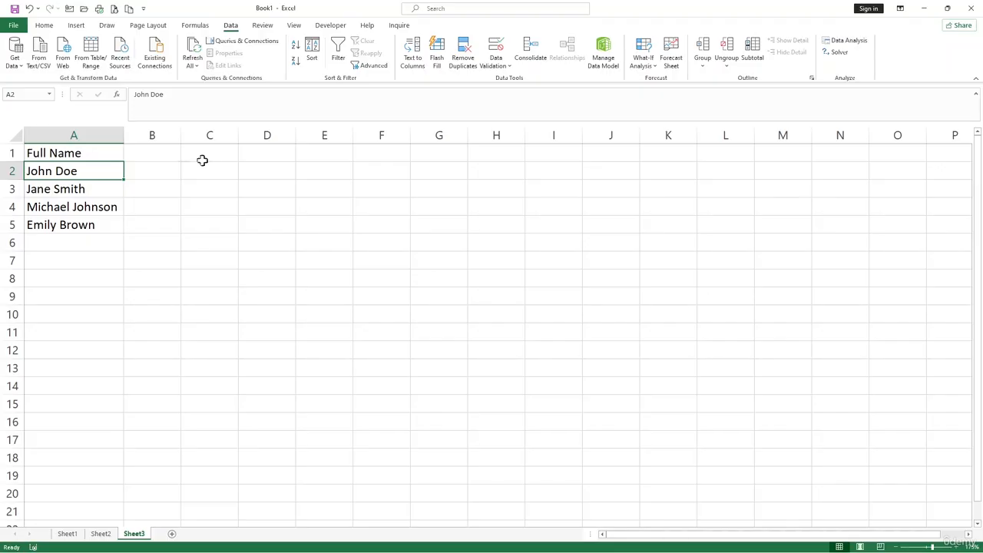
left_click(267, 155)
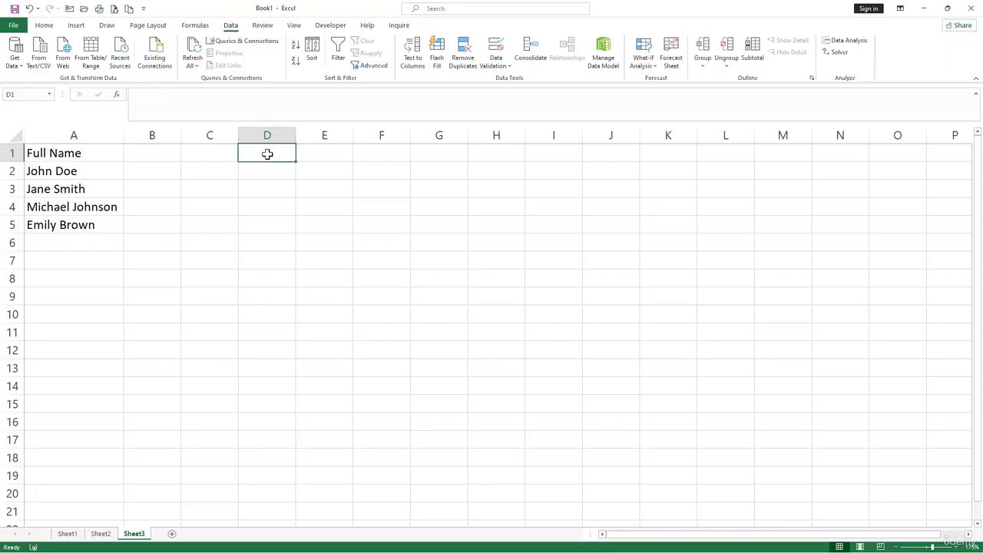
type("Left")
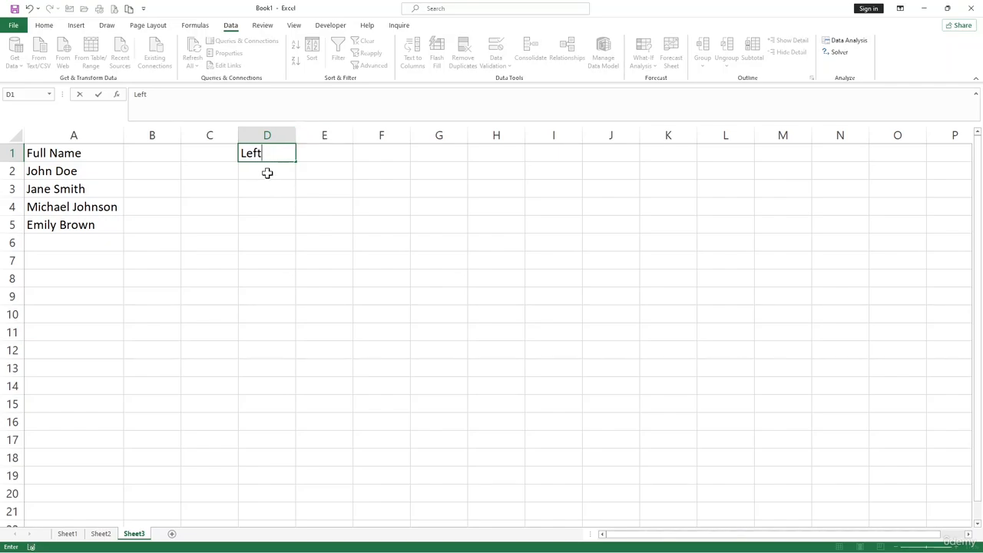
- Enter the formula =LEFT(A2,FIND(" ",A2)-1) in cell D2 to extract the first name
left_click(267, 173)
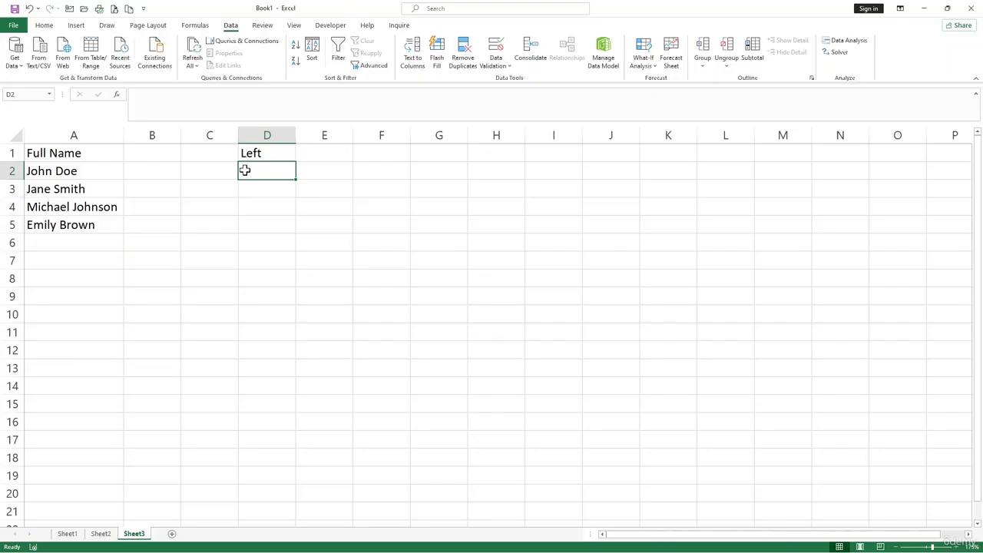
type("=")
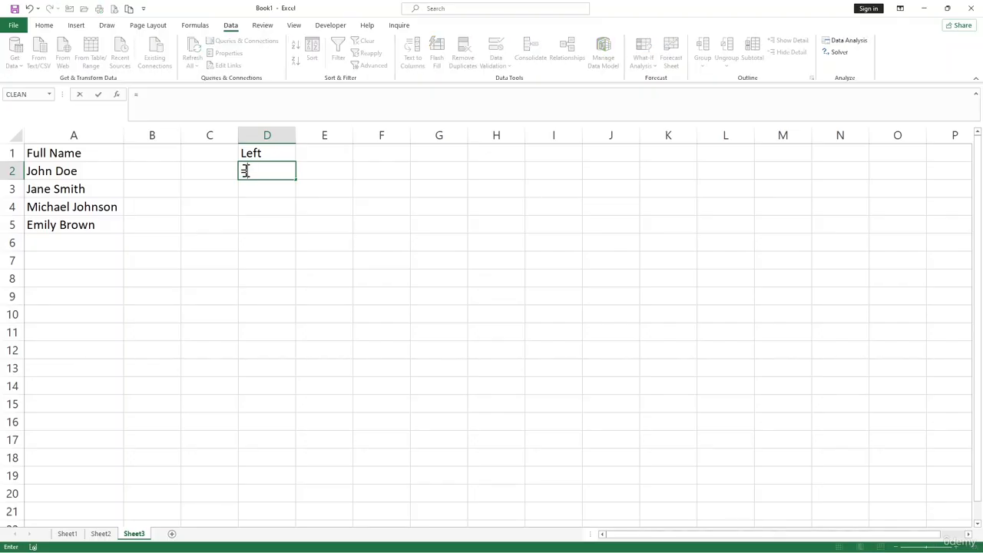
type("left")
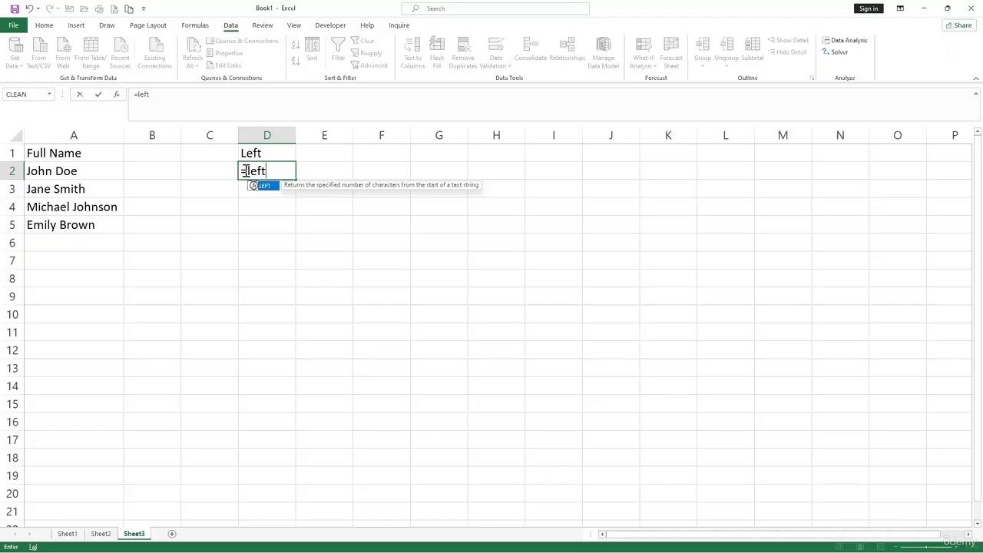
key("Tab")
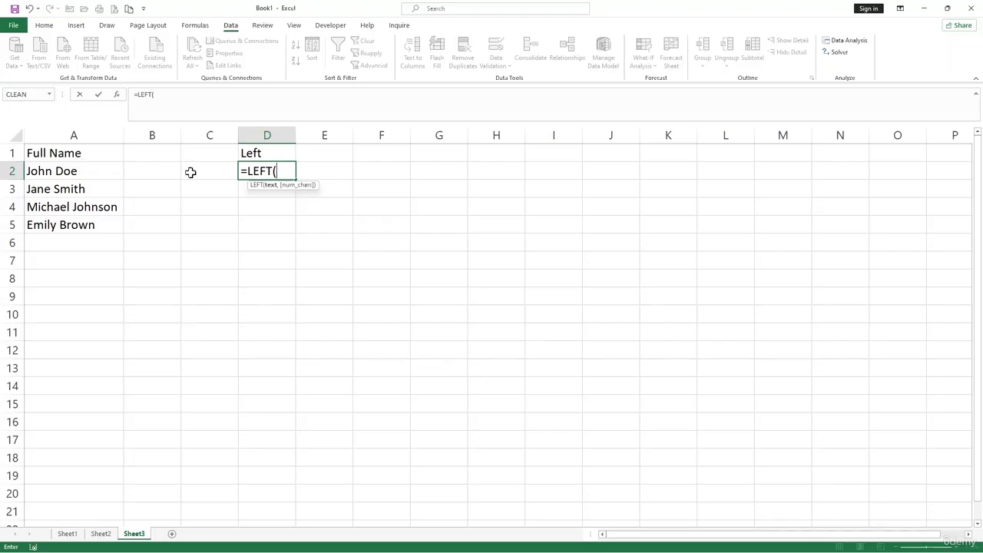
left_click(70, 172)
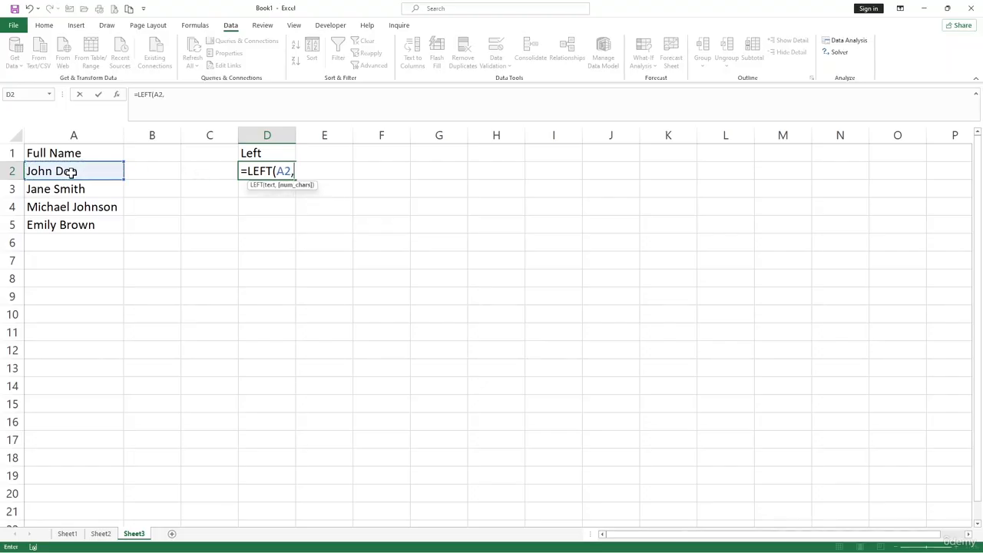
type(",fin")
key("Tab")
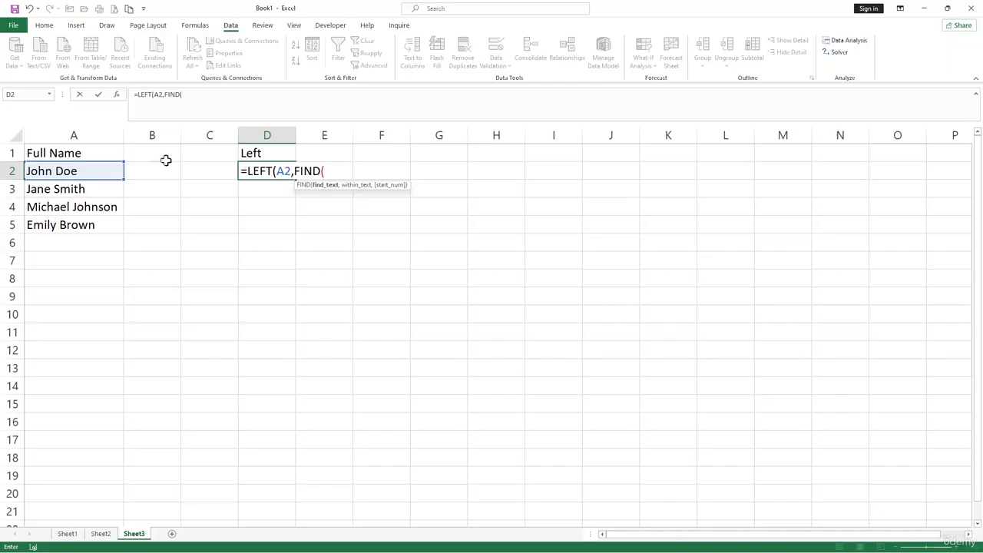
type("\" \",")
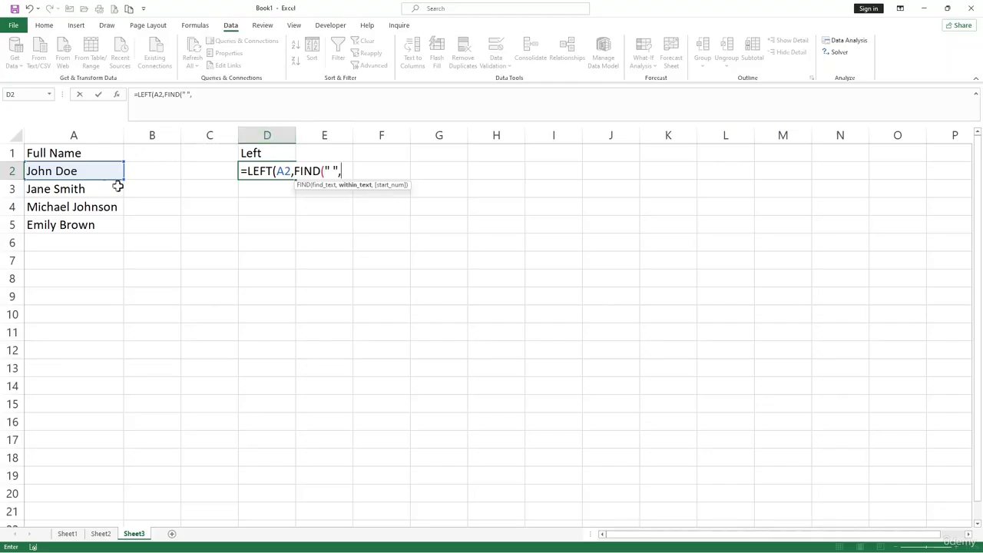
left_click(83, 174)
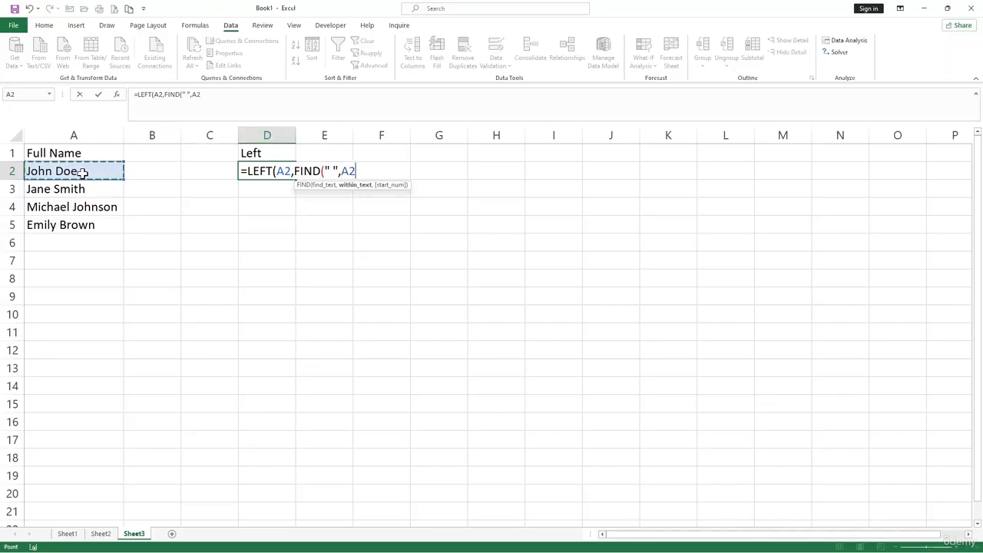
type(")")
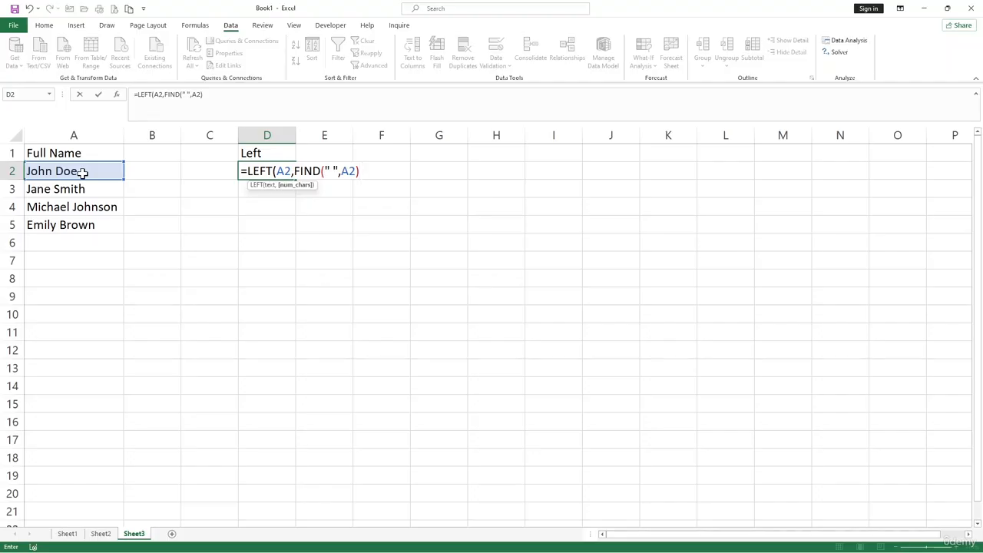
type("-1)")
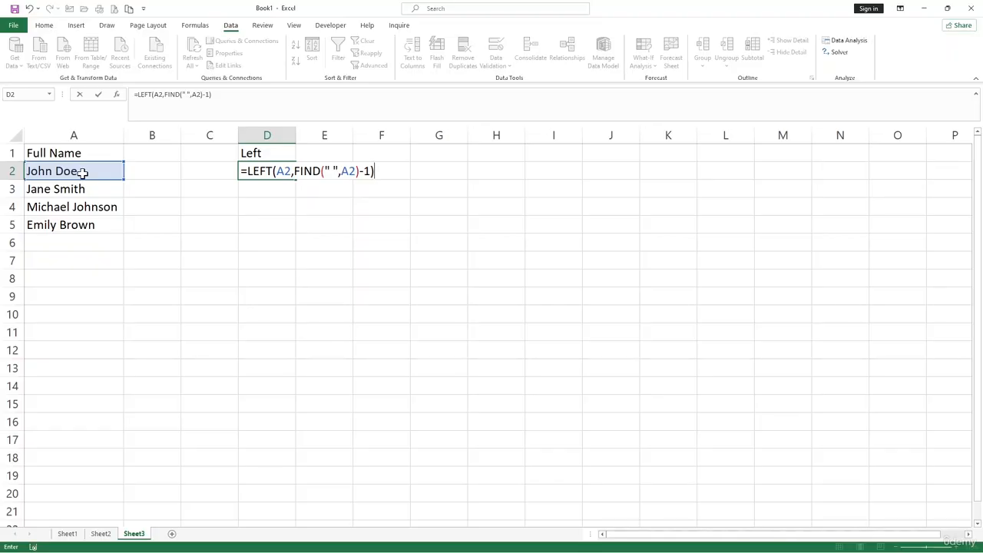
key("Return")
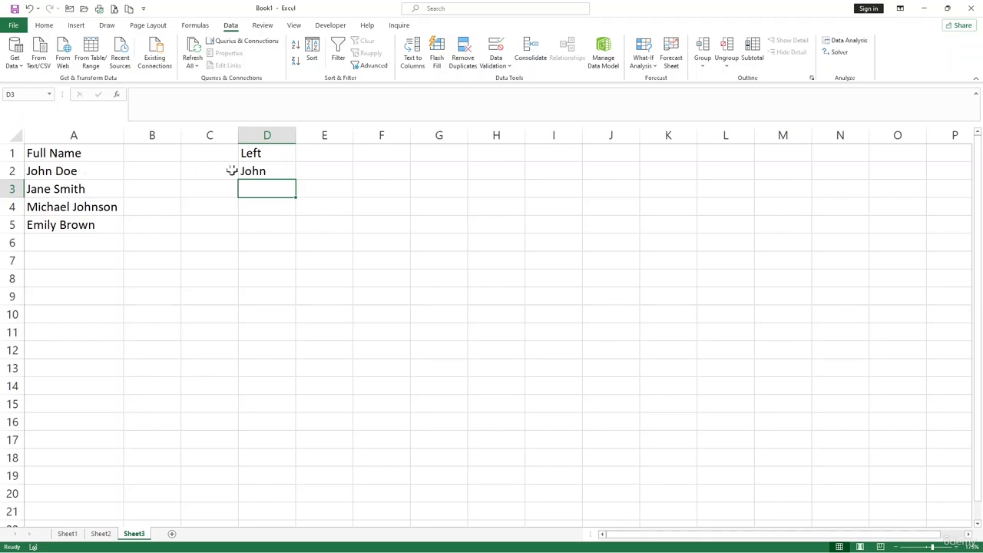
- Fill the first-name formula from D2 down through D5 and compare the results with the full names
left_click(268, 170)
left_click_drag(294, 180, 292, 235)
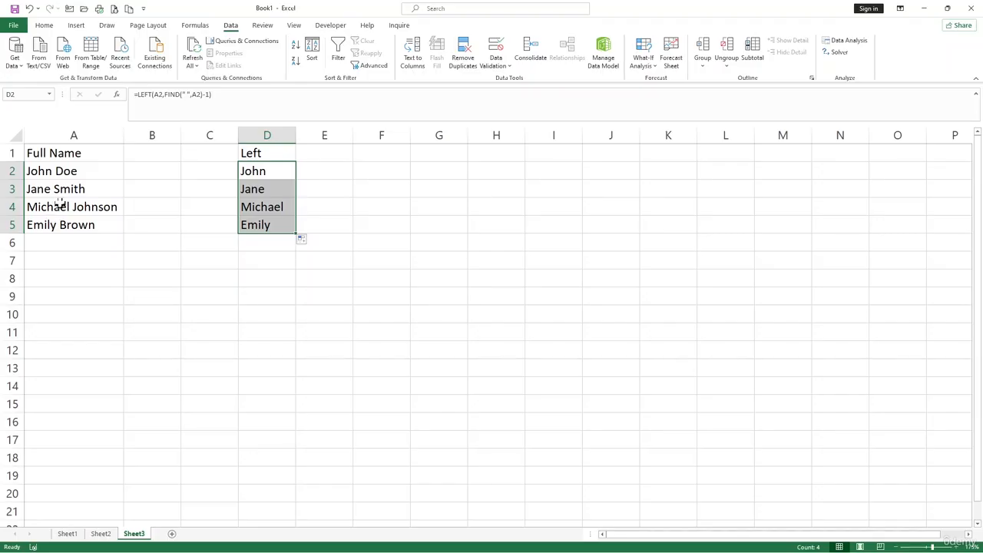
left_click(83, 220)
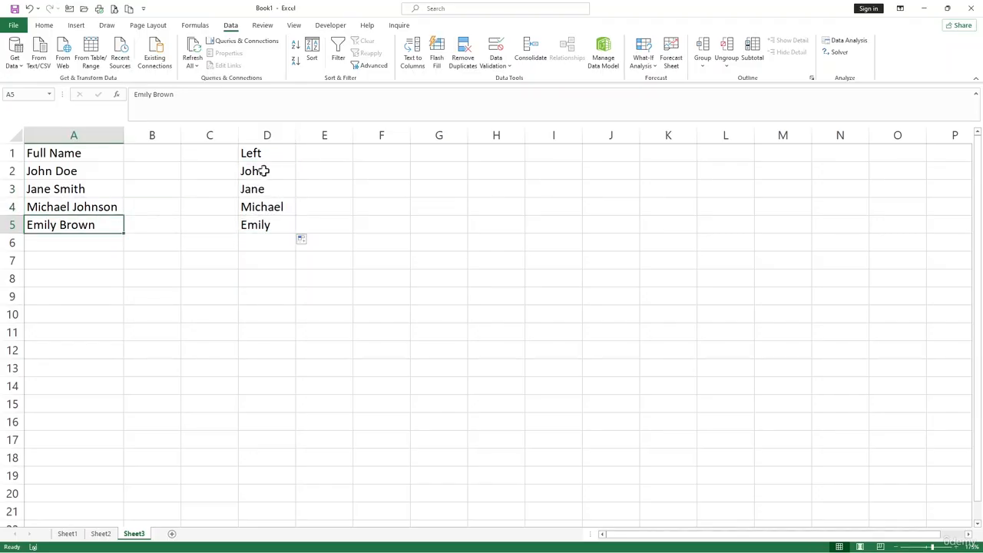
left_click_drag(263, 170, 269, 226)
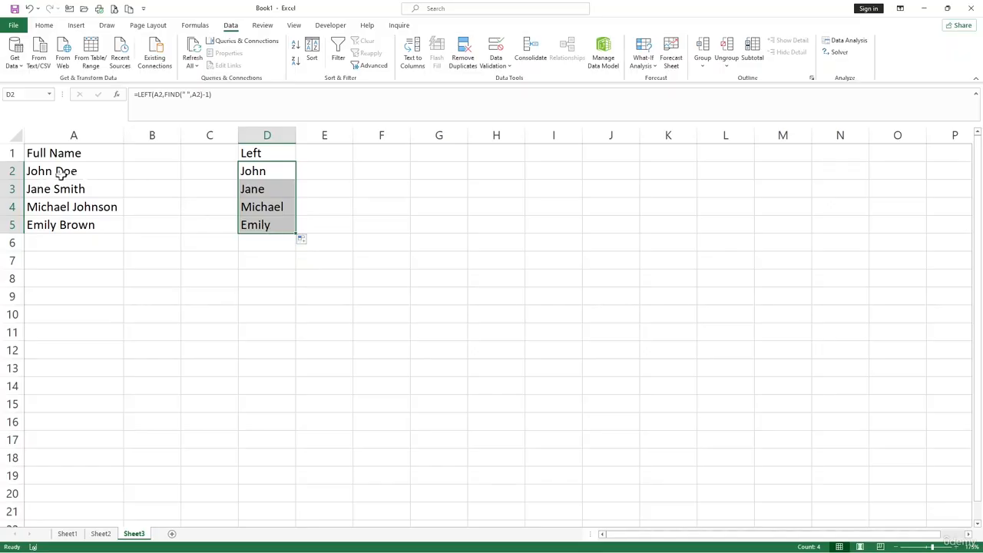
- Make the "Left" heading in cell D1 bold
left_click(268, 153)
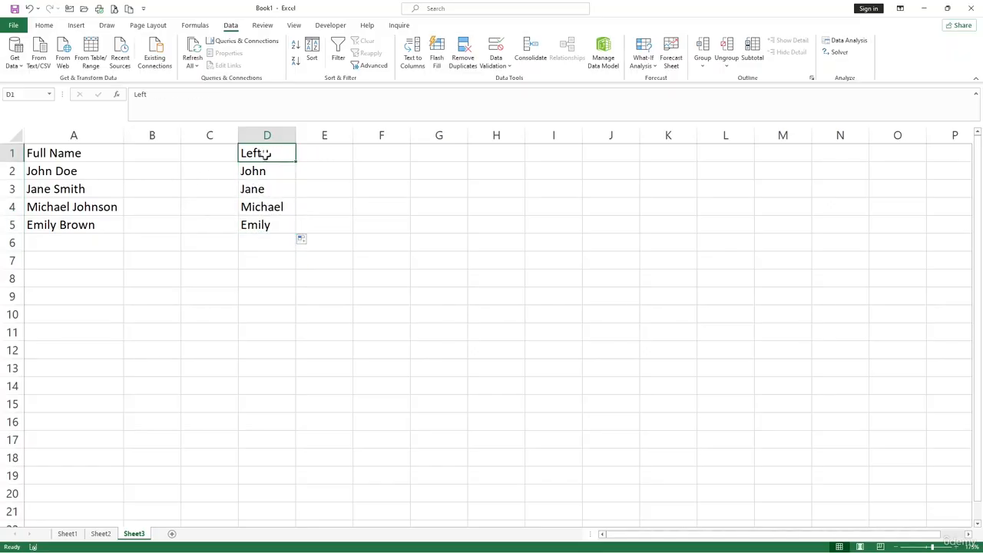
key("ctrl+b")
left_click(303, 272)
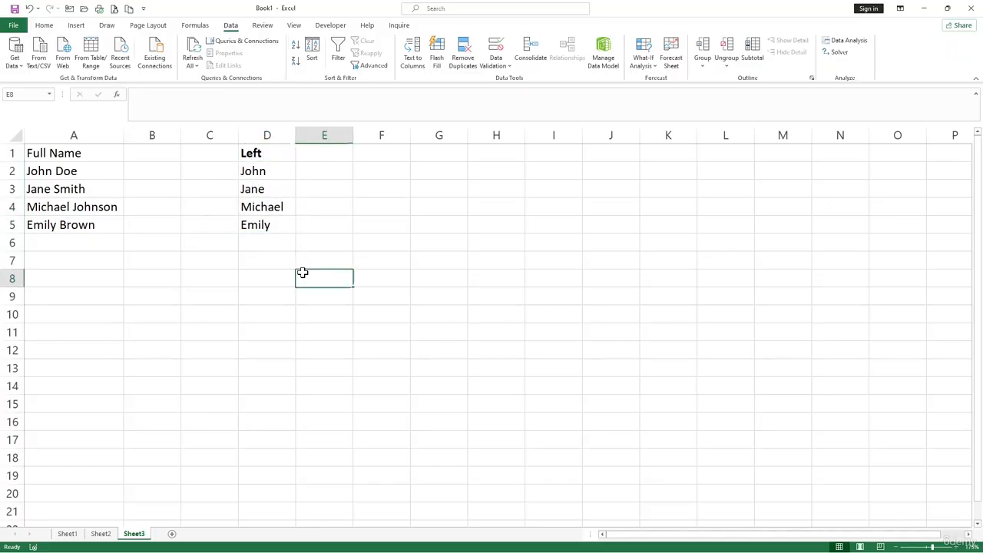
- Enter the heading "Right" in cell E1 and make it bold
left_click(317, 149)
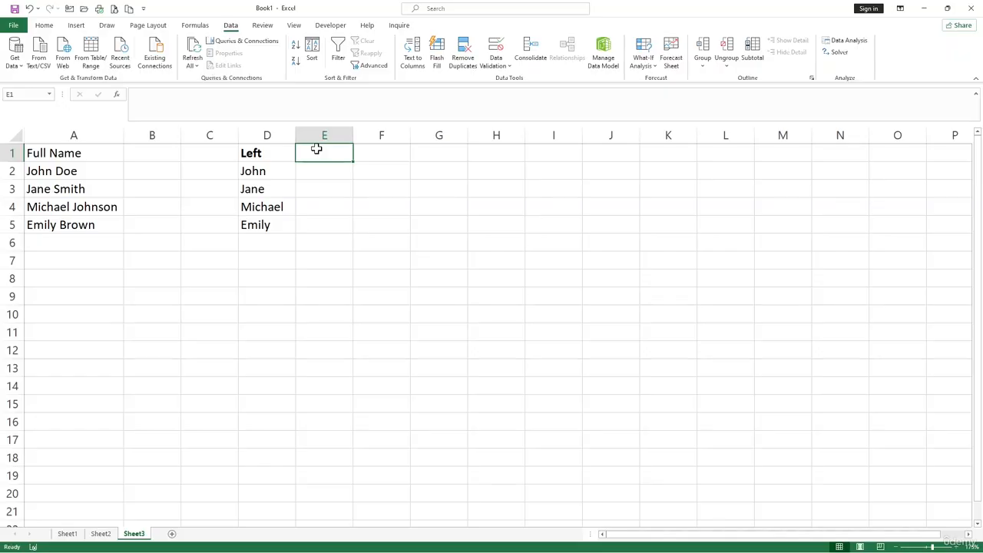
type("Righ")
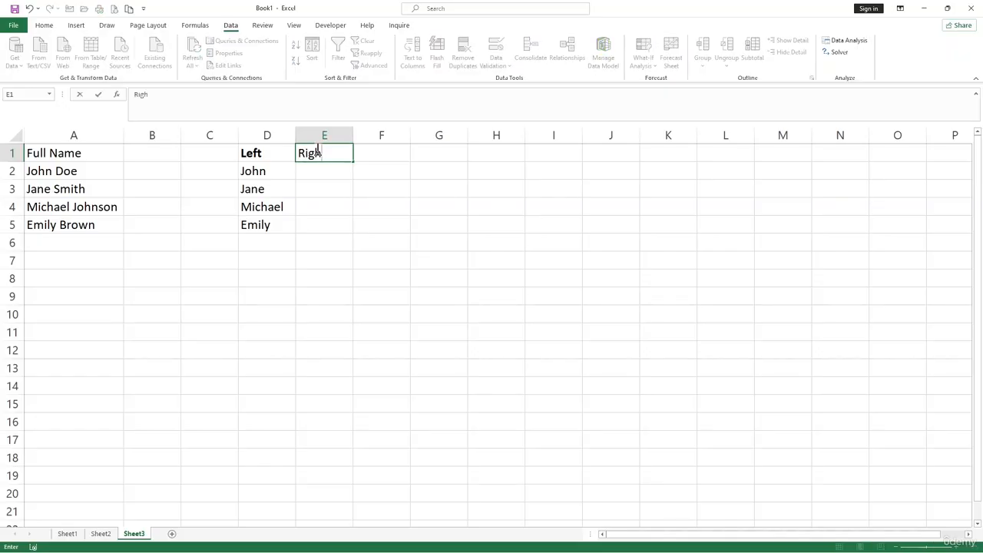
type("t")
key("Return")
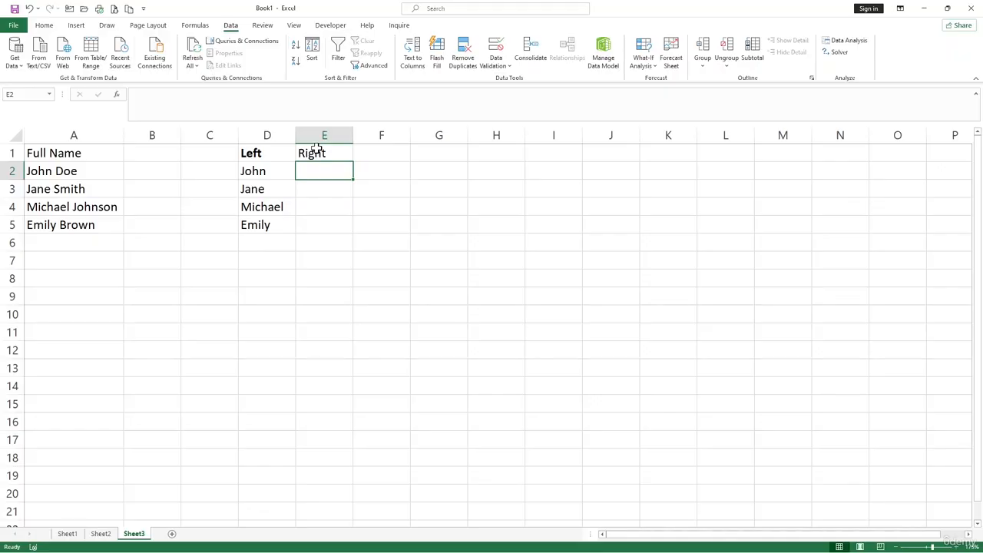
left_click(317, 150)
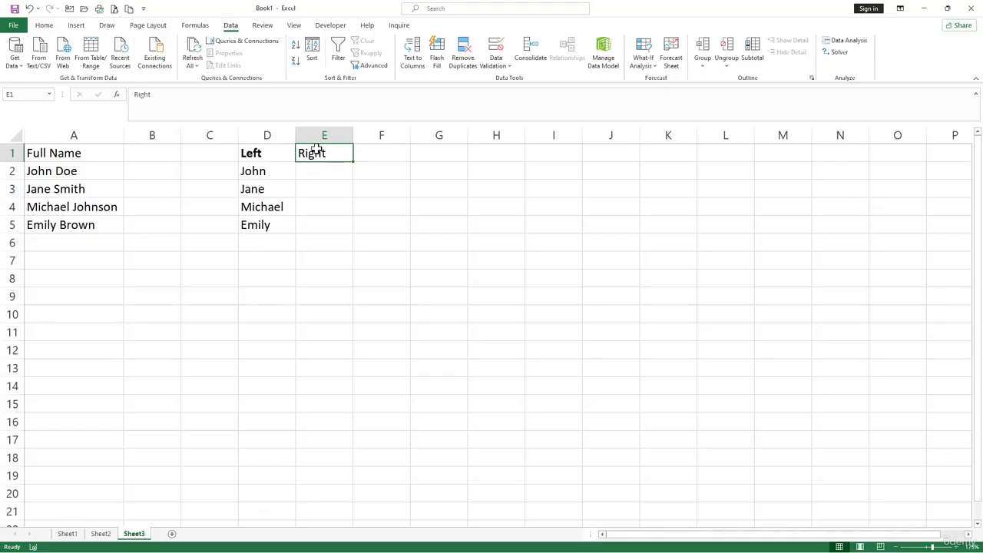
key("ctrl+b")
- Enter the formula =RIGHT(A2,LEN(A2)-FIND(" ",A2)) in cell E2 to extract the last name
left_click(321, 173)
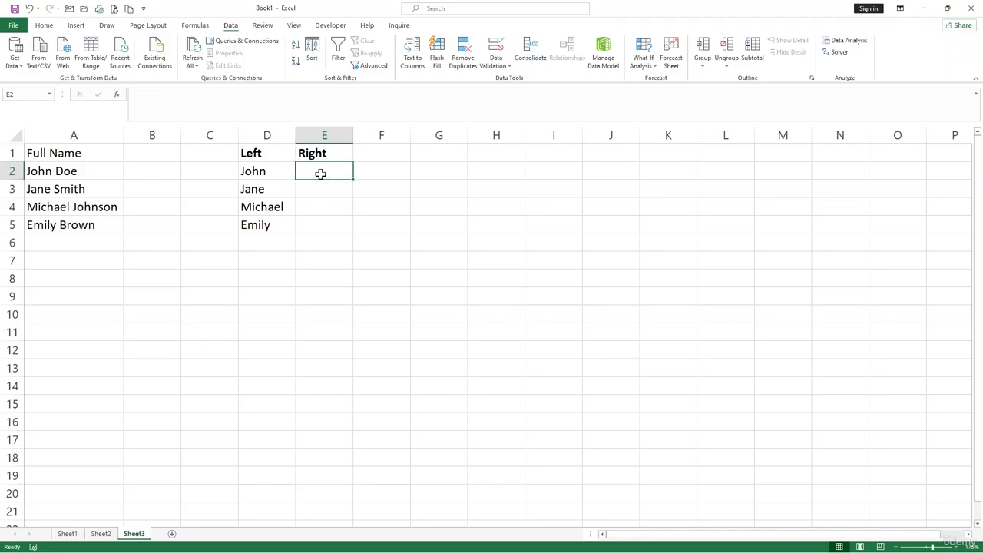
type("=rih")
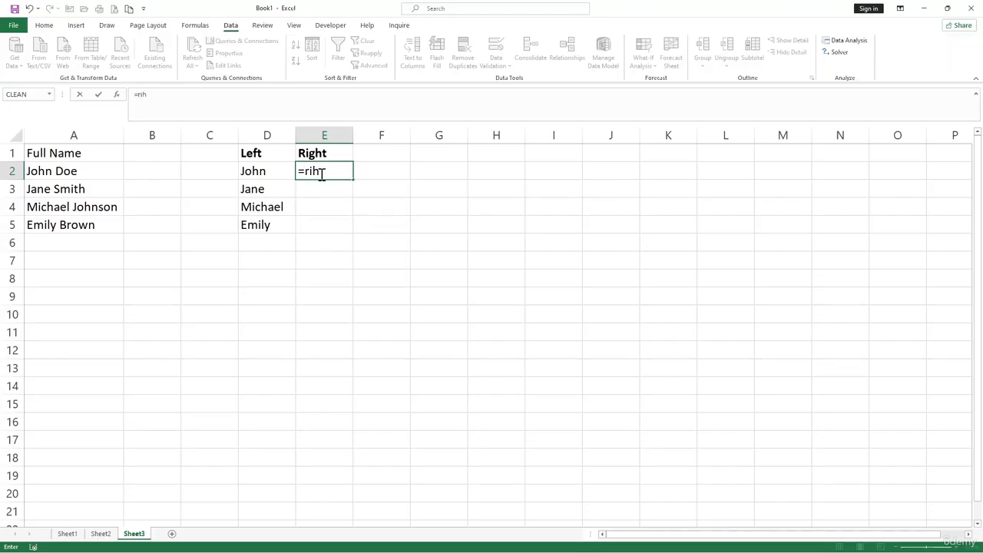
key("BackSpace")
type("g")
key("Tab")
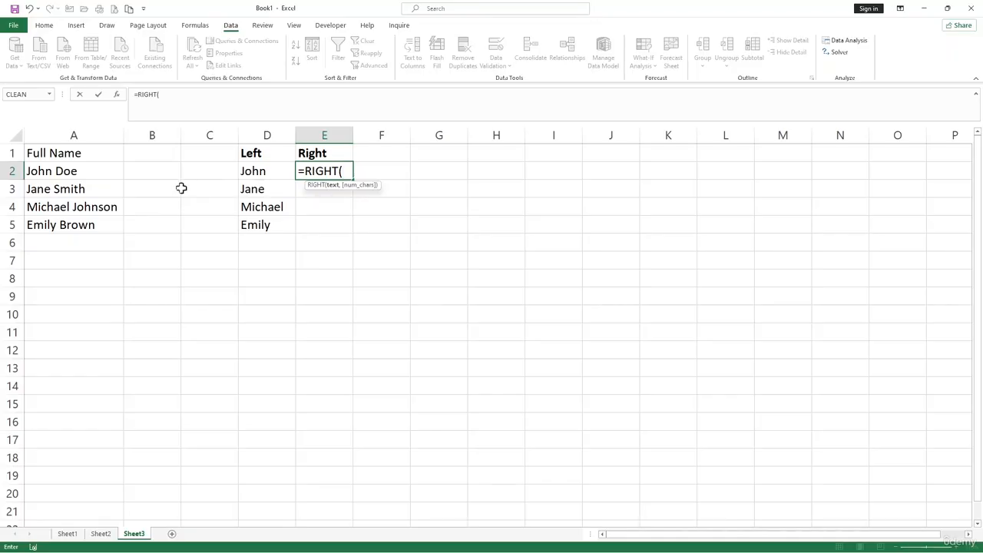
left_click(80, 176)
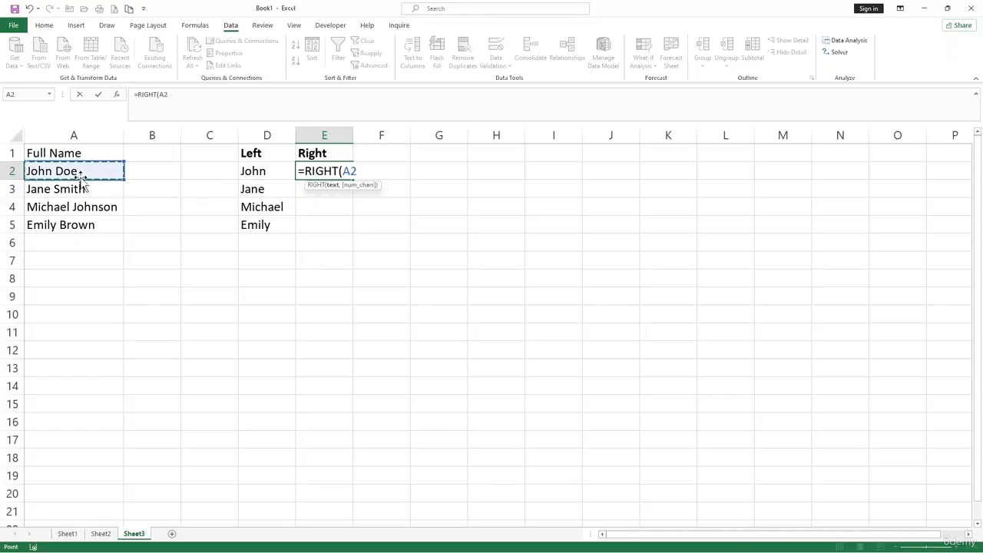
type(",len")
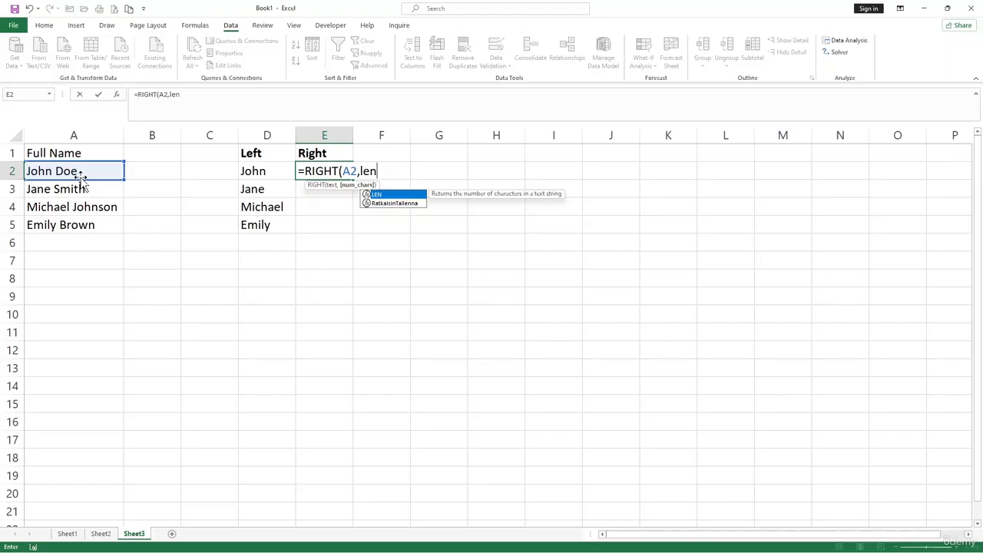
key("Tab")
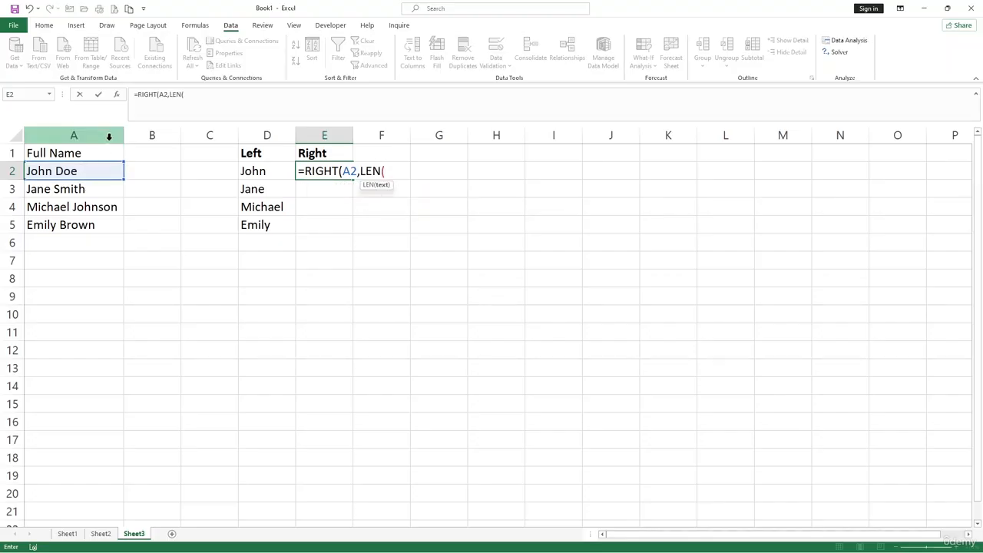
left_click(89, 170)
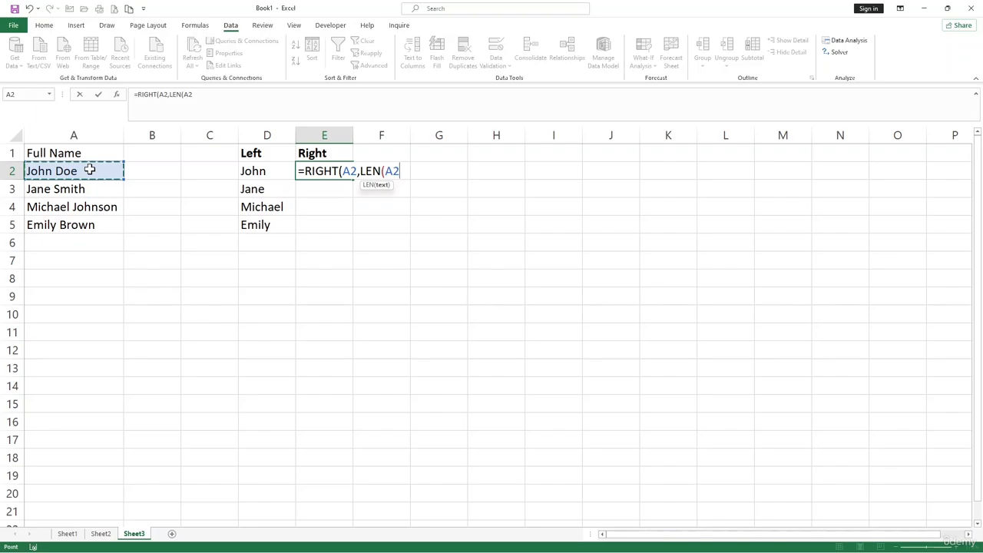
type(")")
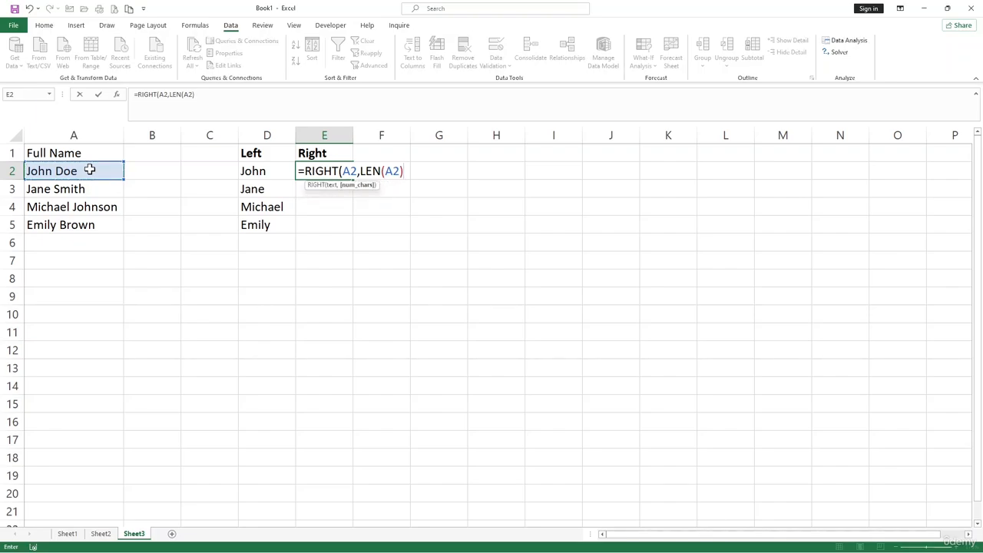
type("-find")
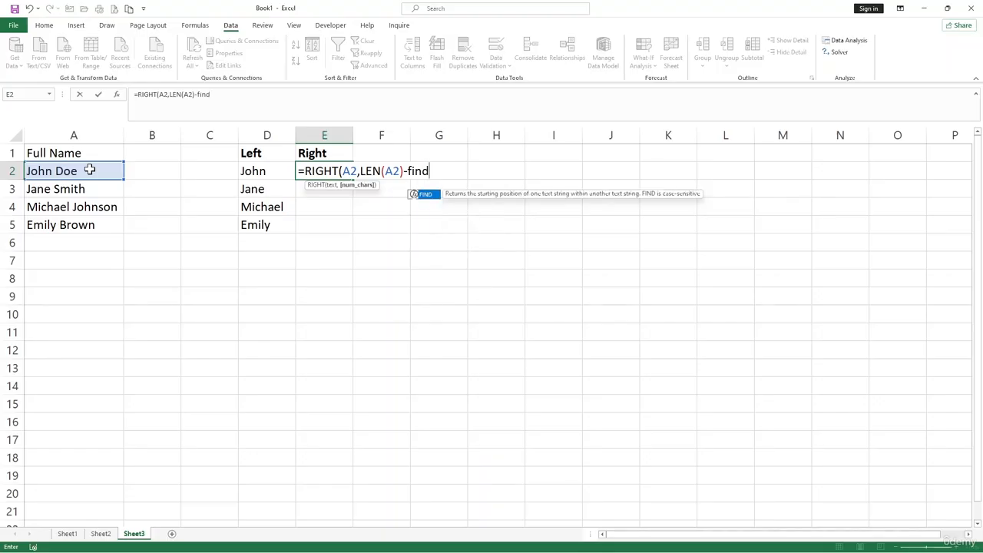
key("Tab")
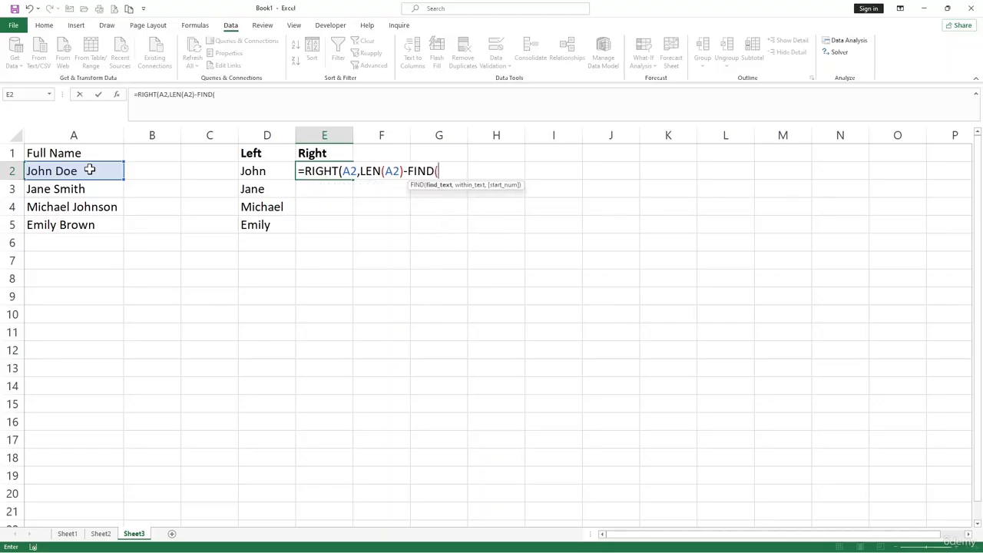
type("\" \",")
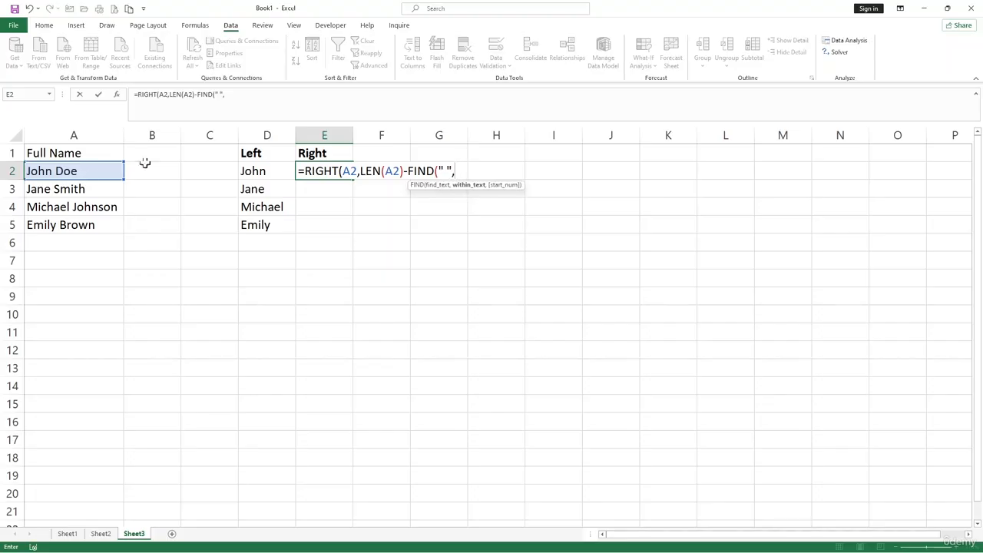
left_click(106, 174)
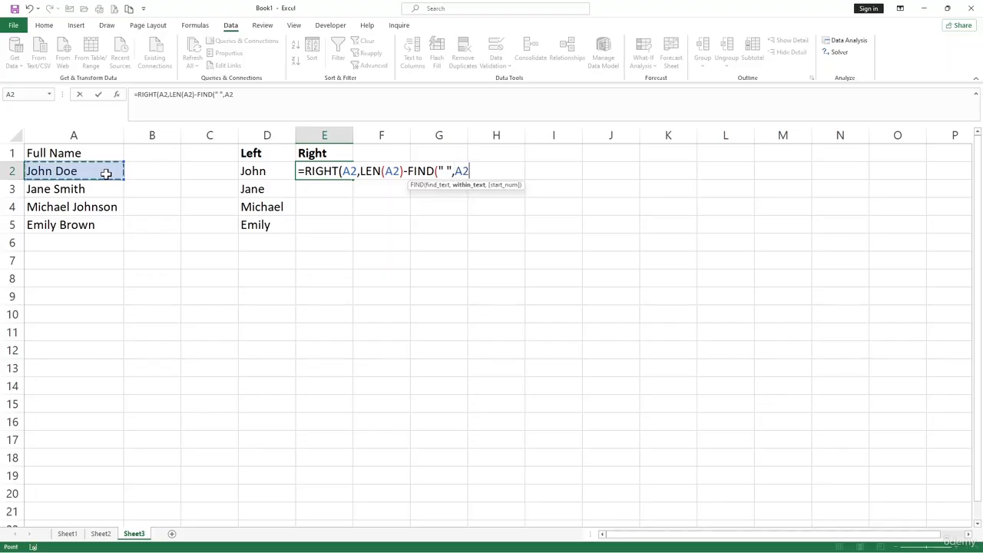
type(")")
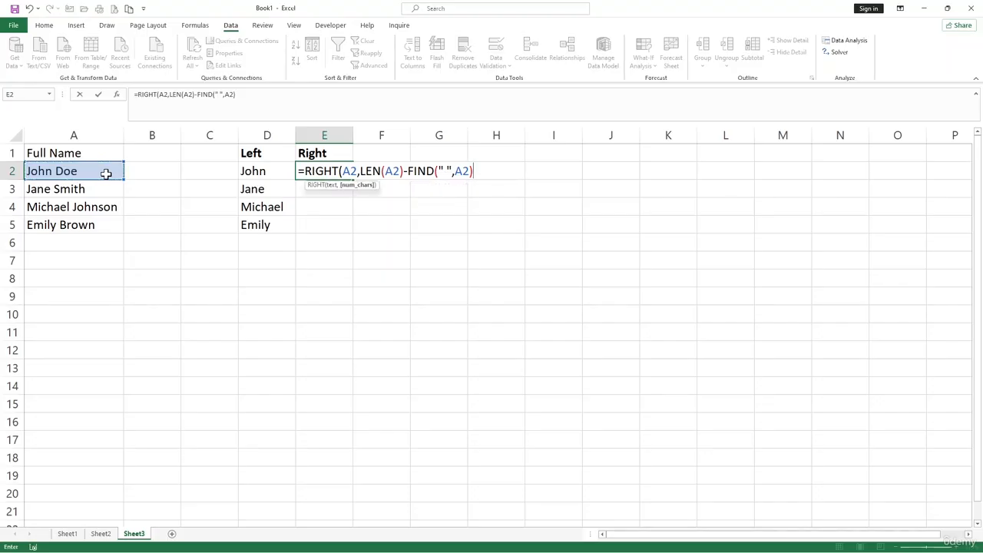
type(")")
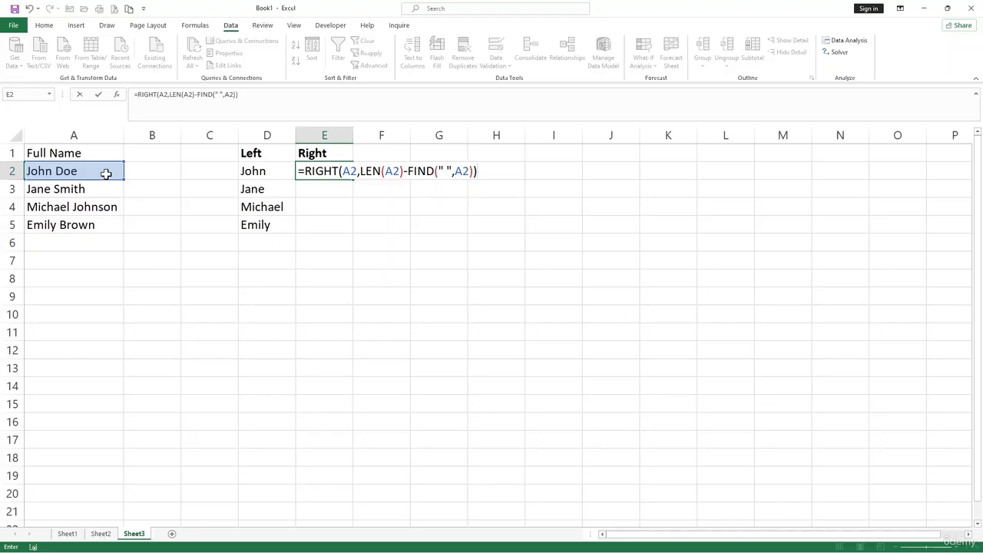
key("Return")
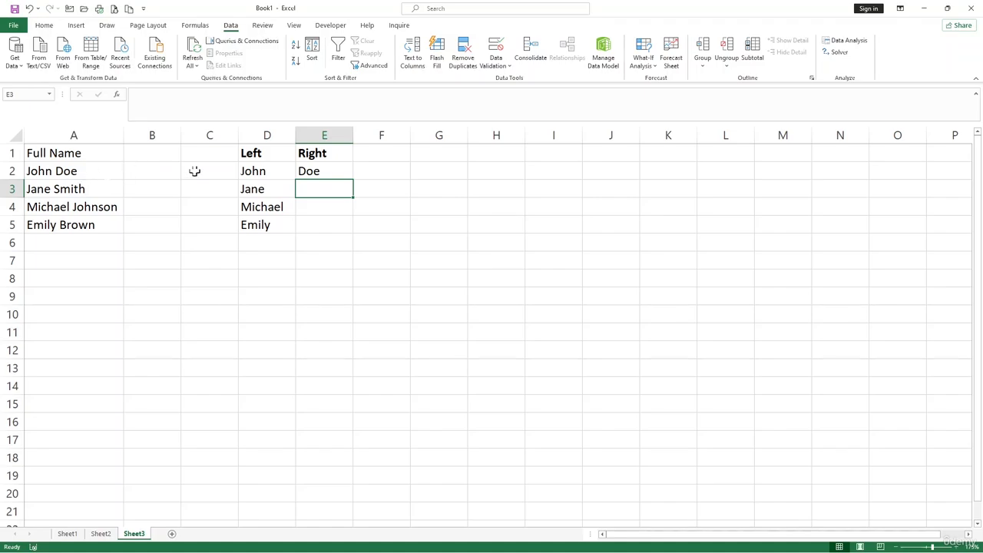
- Fill the last-name formula from E2 down through E5
left_click(311, 172)
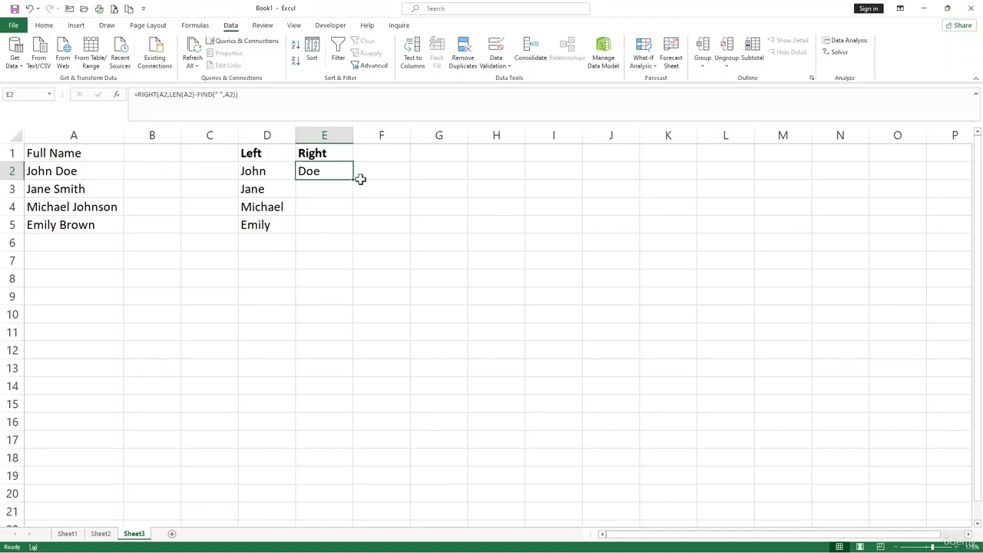
left_click_drag(360, 179, 351, 236)
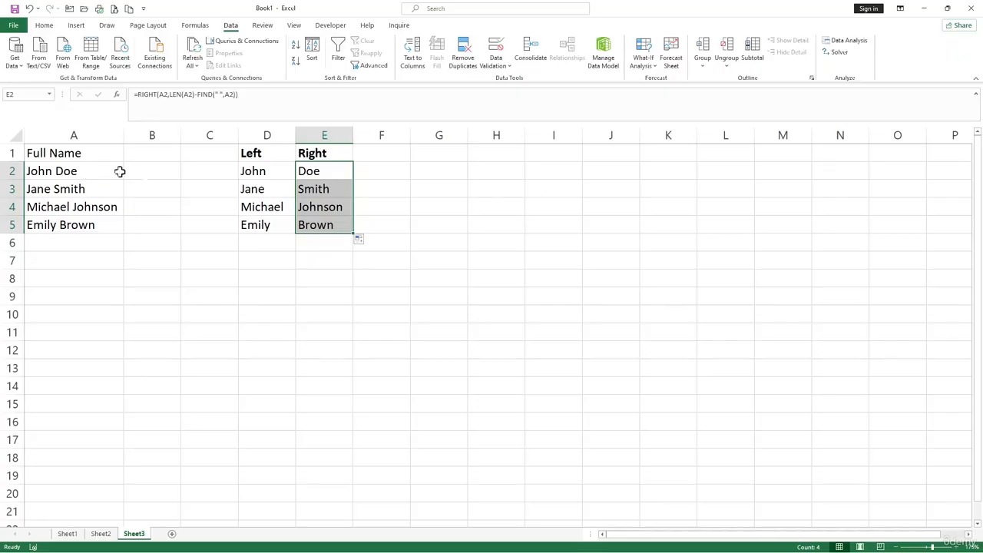
- Enter the heading "Mid" in cell F1 and make it bold
left_click(384, 150)
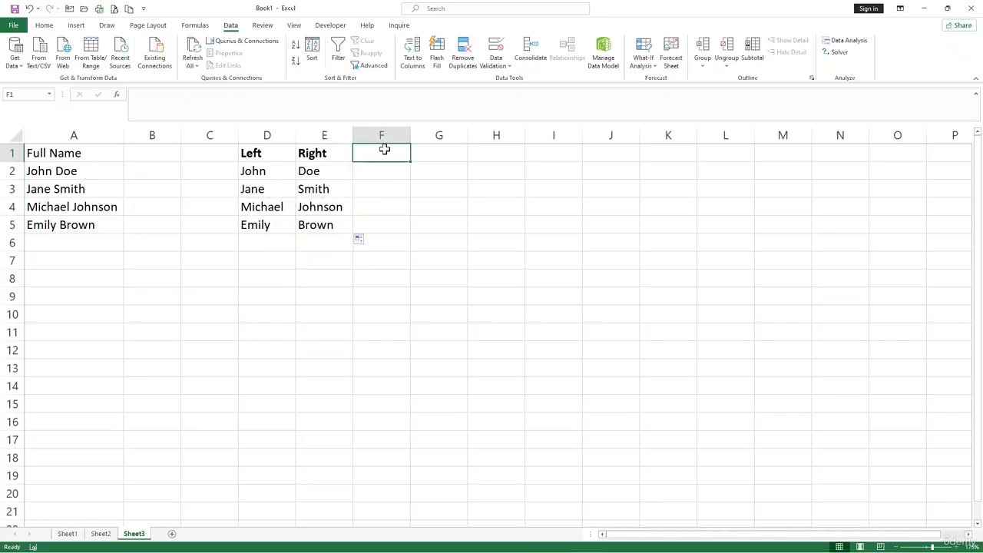
type("Mid")
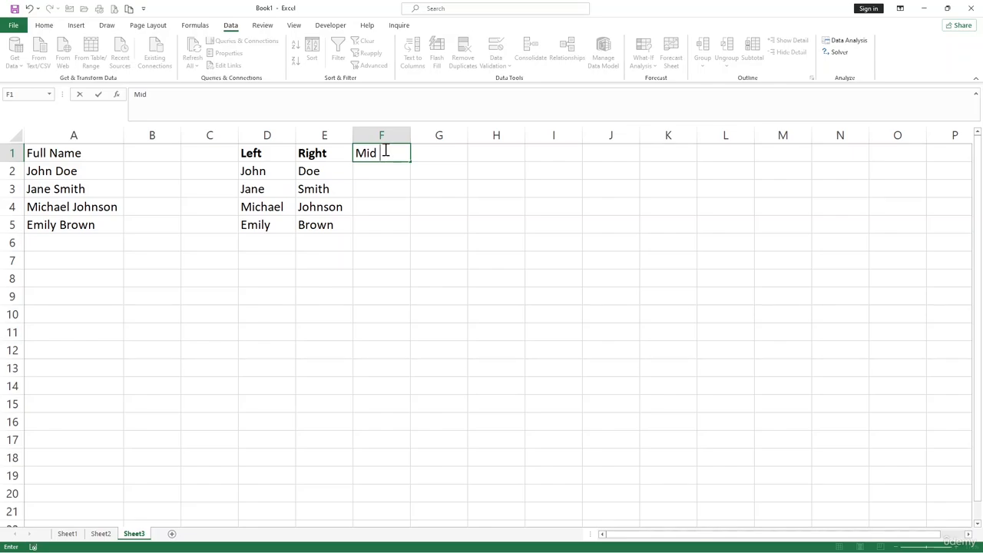
key("Return")
left_click(379, 154)
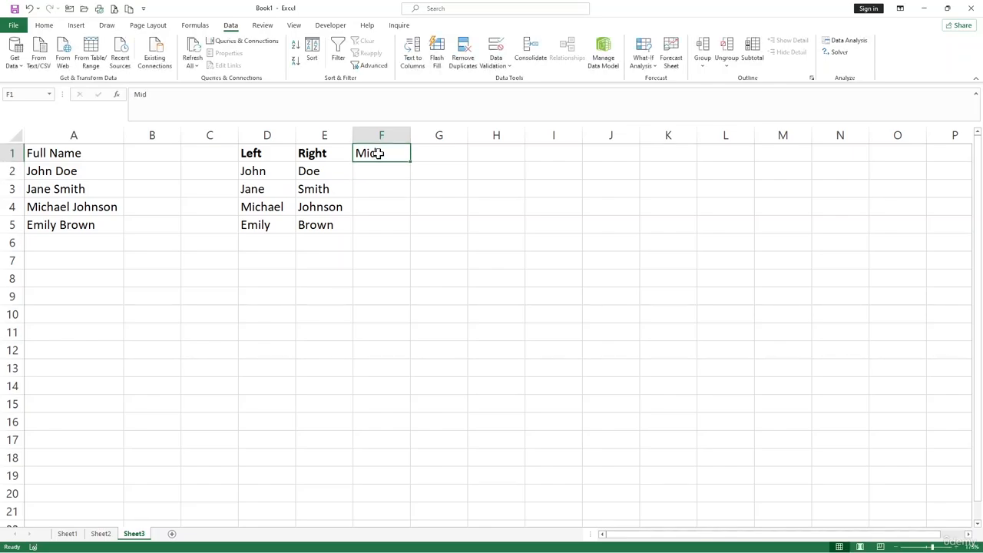
key("ctrl+b")
left_click(377, 174)
- Append a third name to the full name in cell A2 and autofit the width of column E
left_click(89, 171)
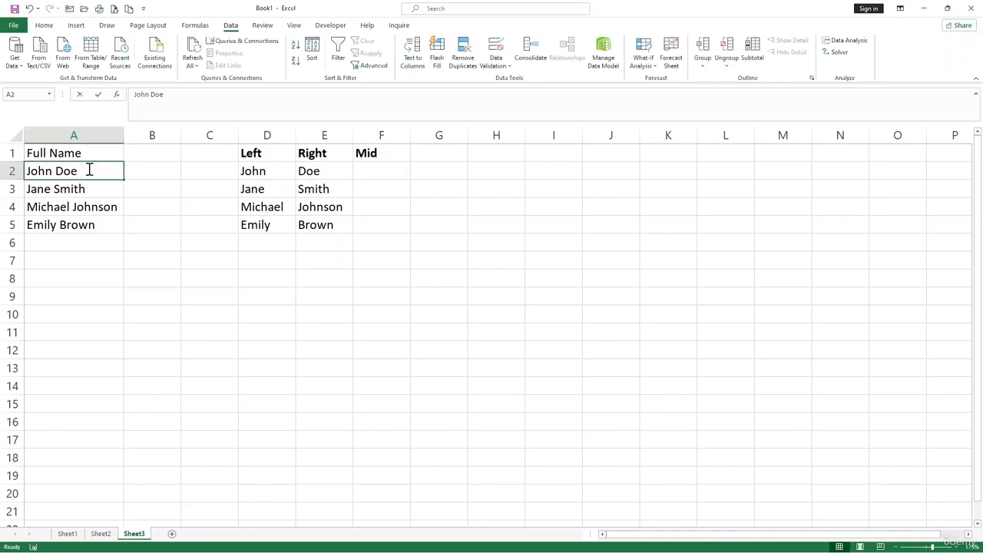
double_click(89, 170)
type("Dave")
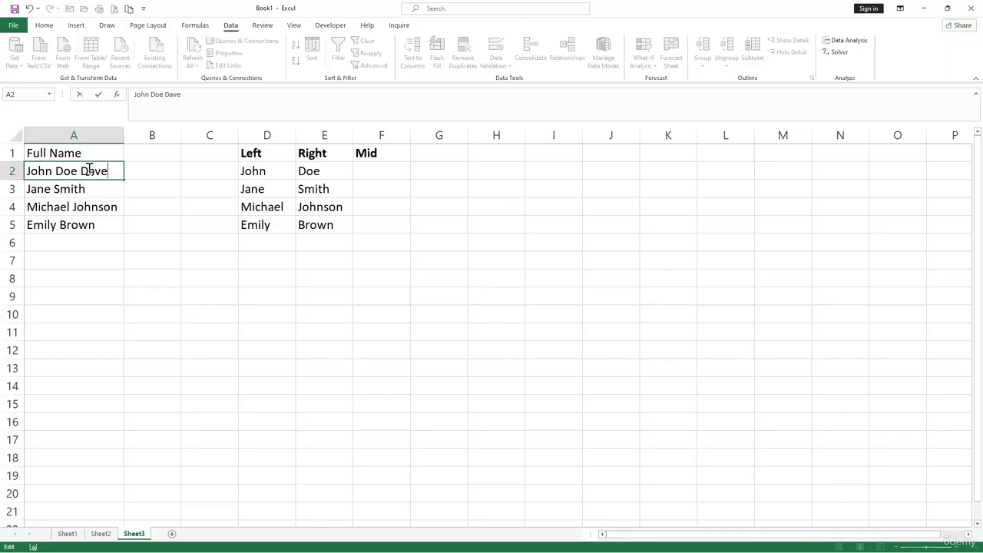
key("BackSpace")
type("id")
key("Return")
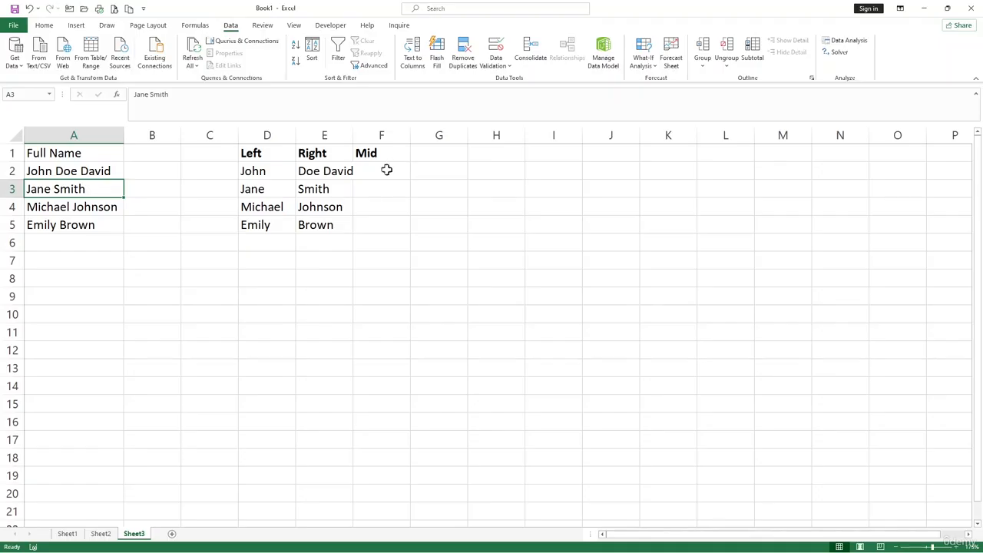
double_click(353, 133)
- Enter the formula =MID(A2,FIND(" ",A2)+1,LEN(A2)) in cell F2 to extract the text after the first space
left_click(382, 174)
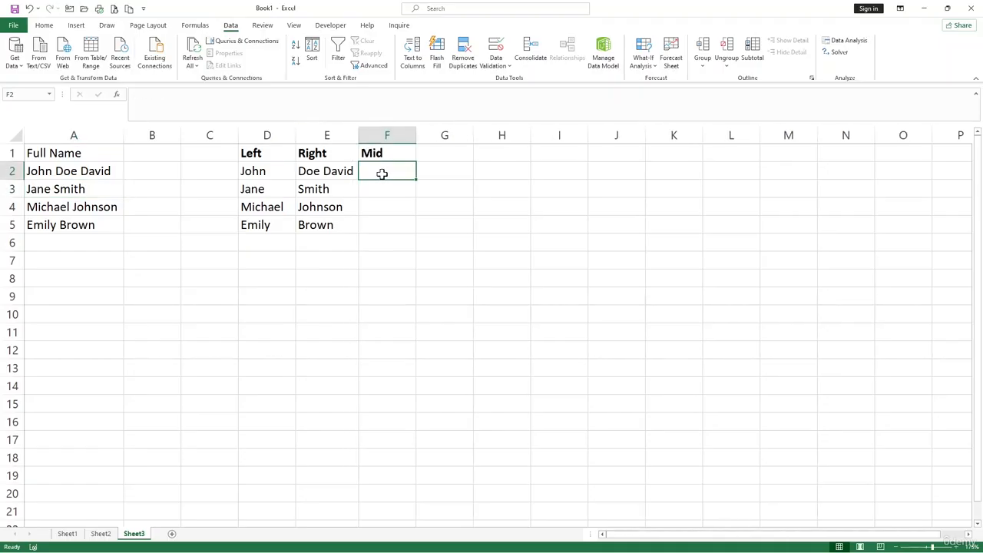
type("mi")
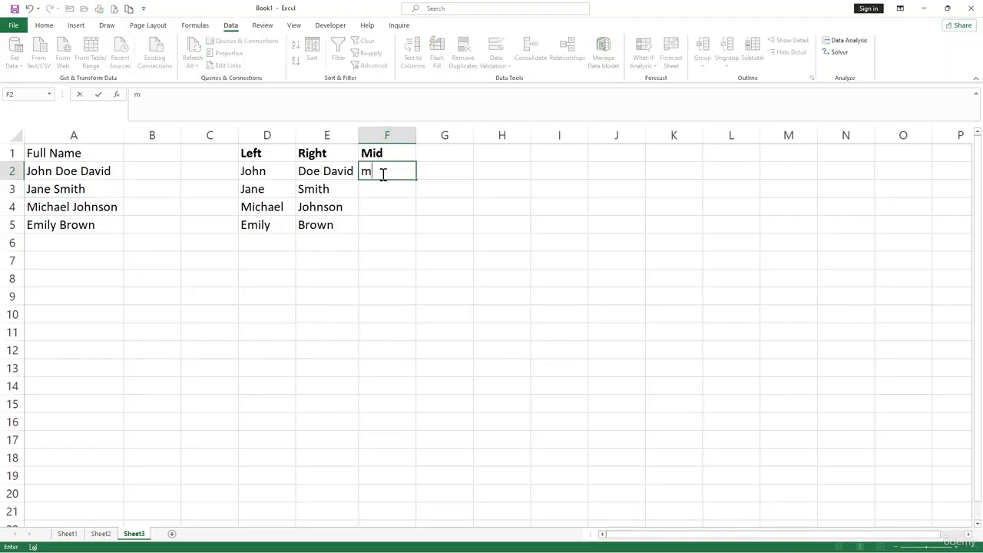
key("BackSpace")
key("BackSpace")
type("=m")
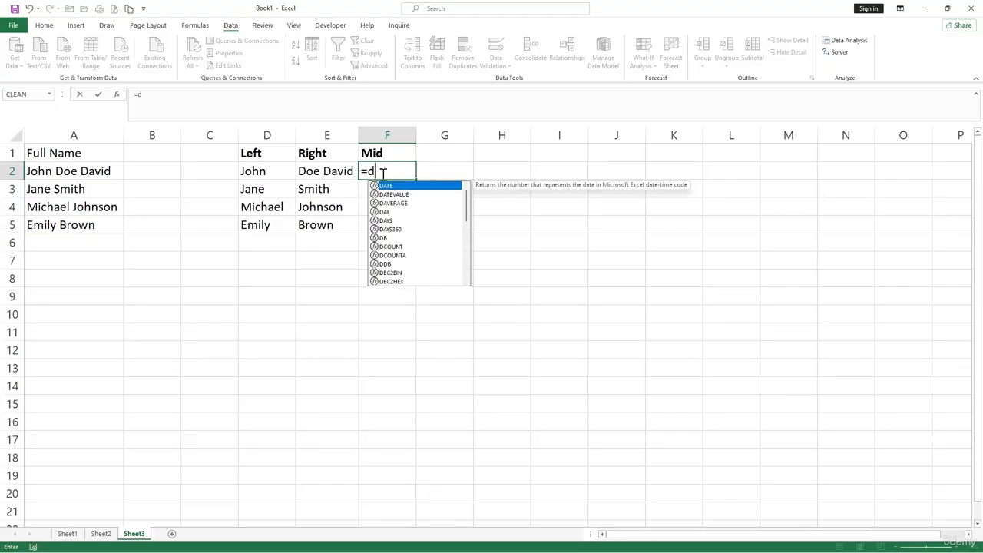
key("BackSpace")
type("mi")
key("Tab")
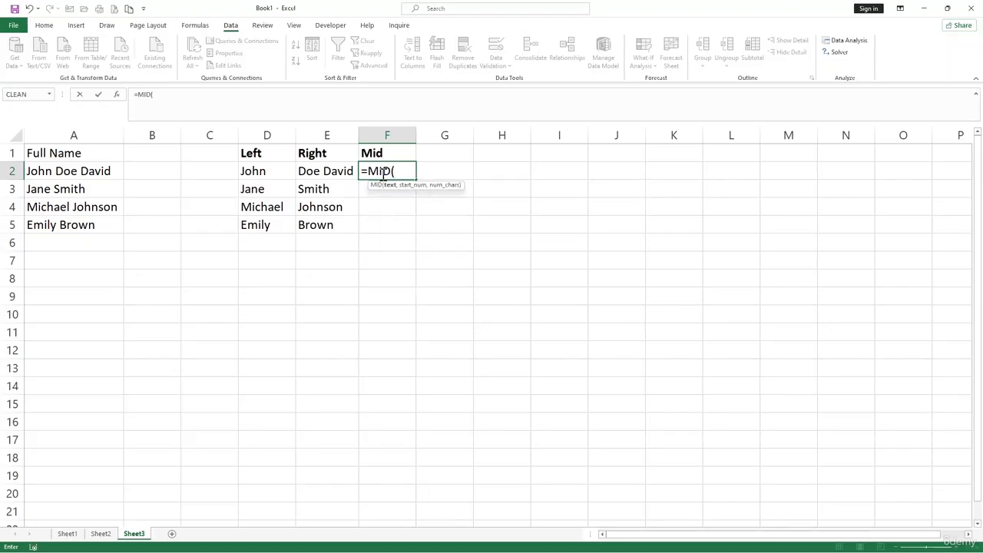
left_click(83, 174)
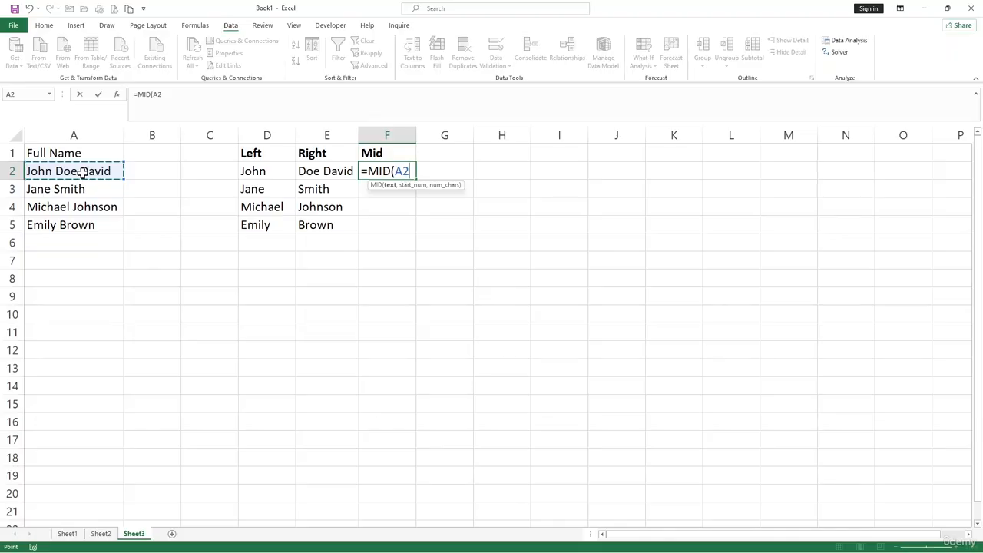
type(",FIND(")
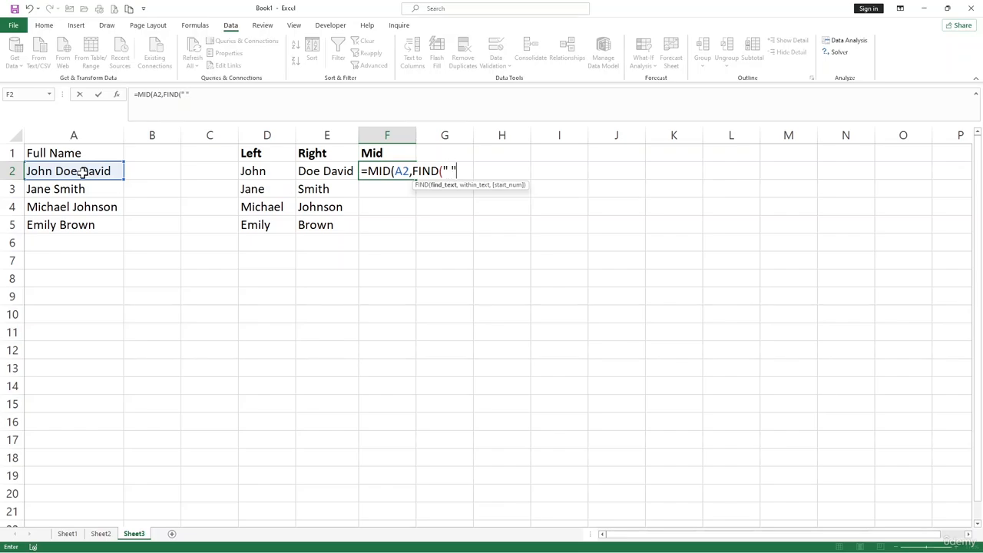
type("\" \",")
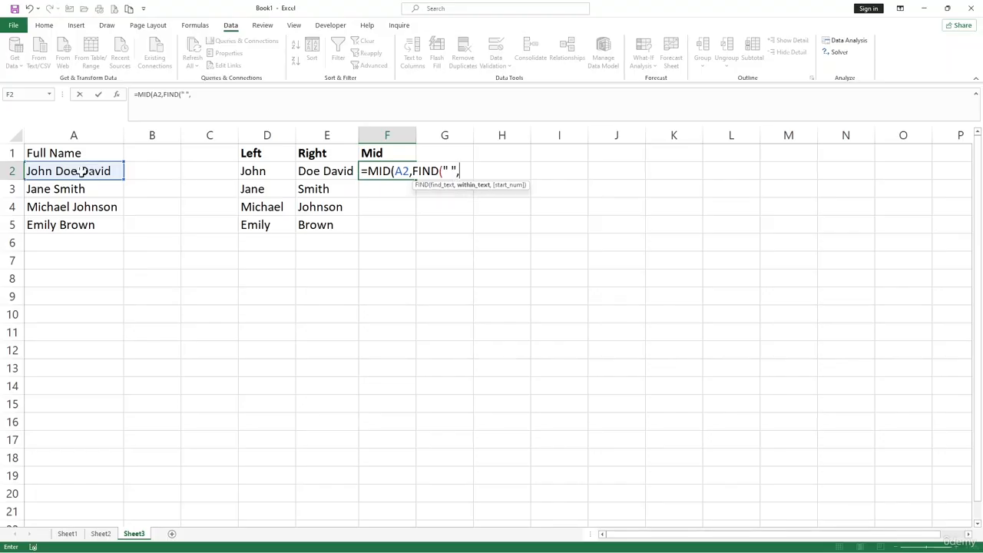
left_click(81, 172)
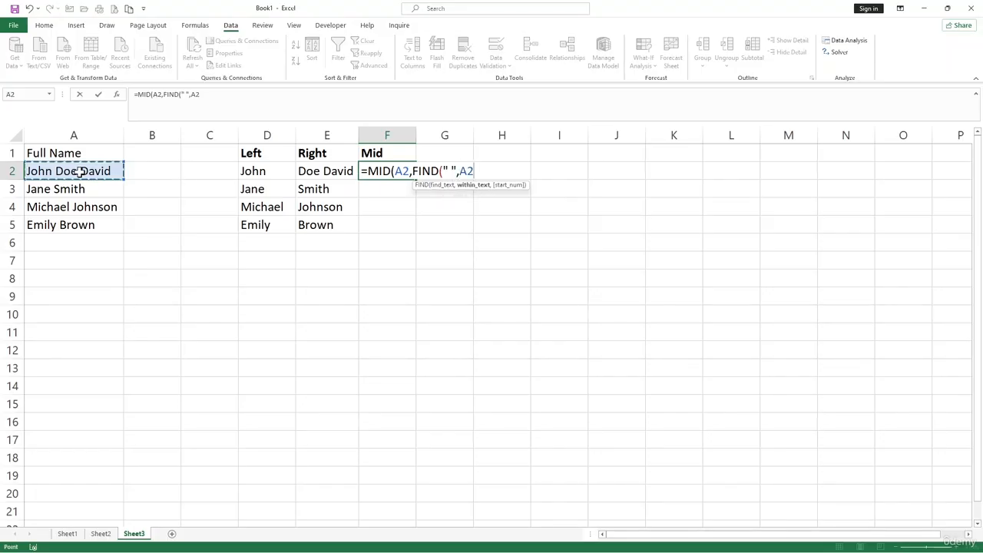
type(")")
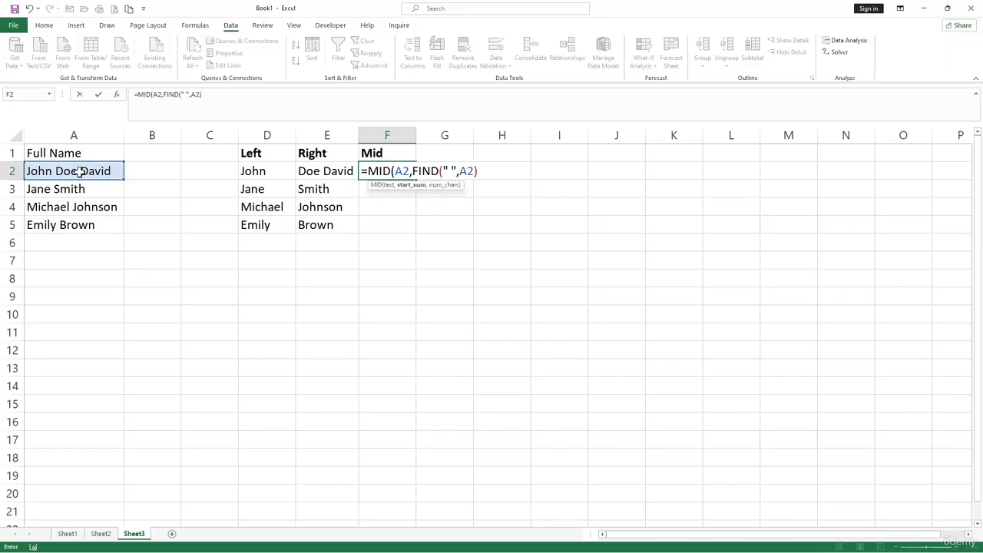
type("+1,le")
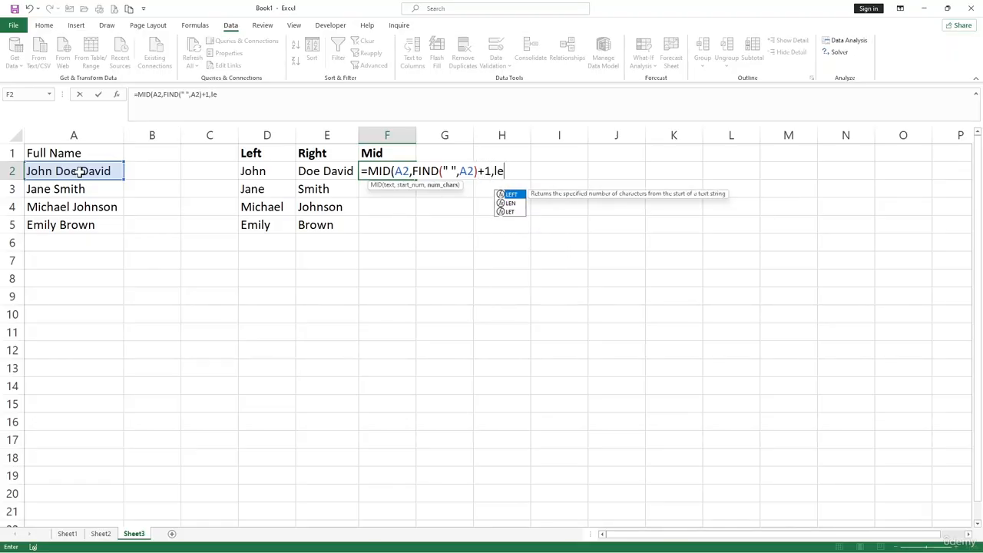
type("n")
key("Tab")
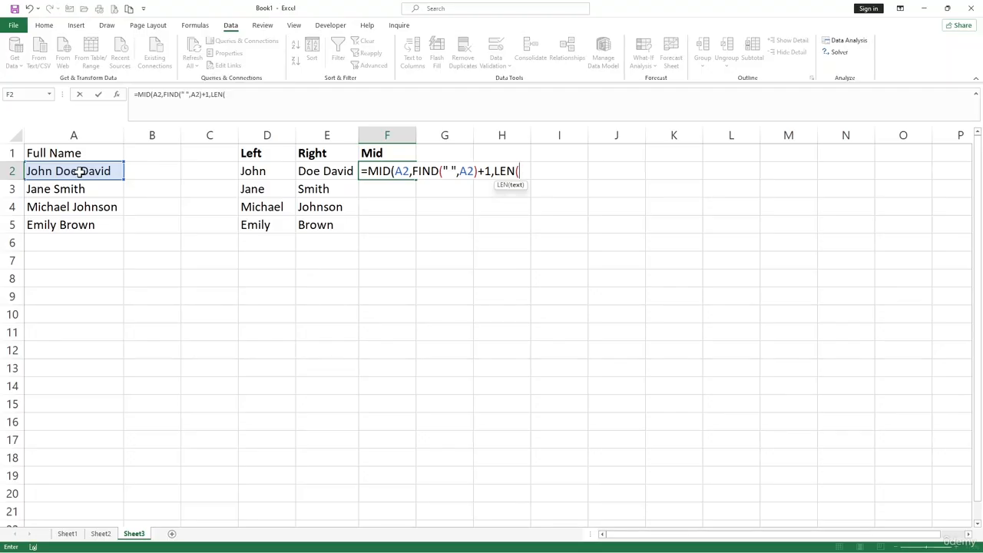
left_click(100, 172)
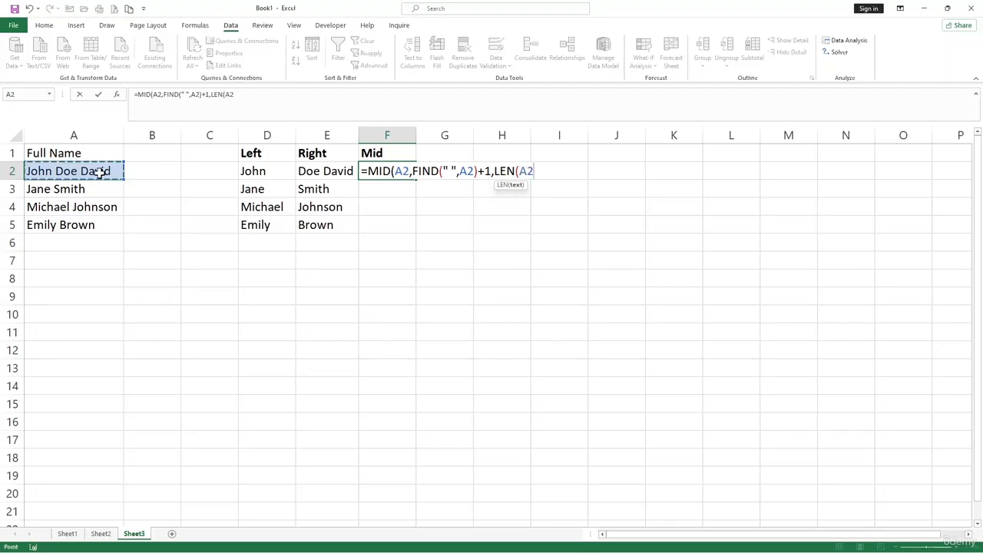
type("))")
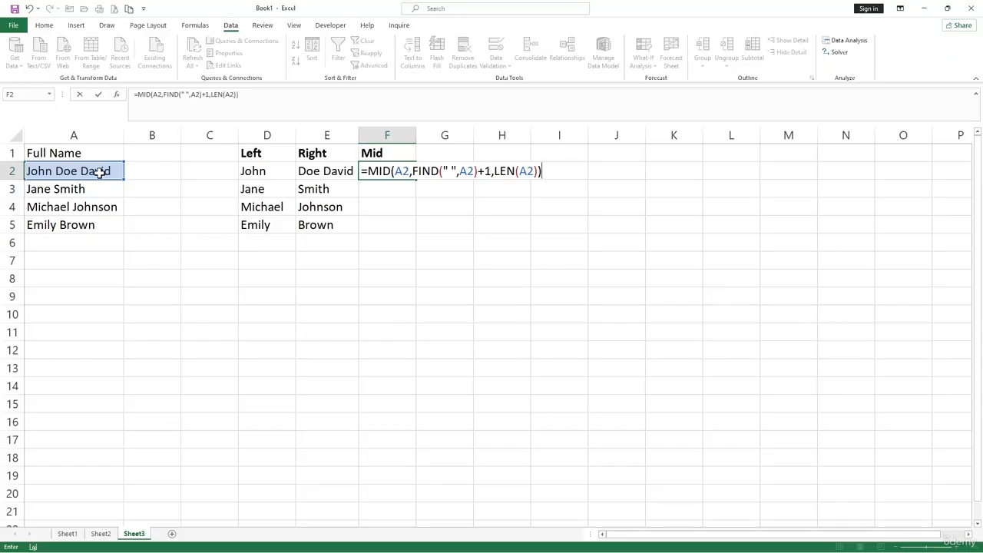
key("Return")
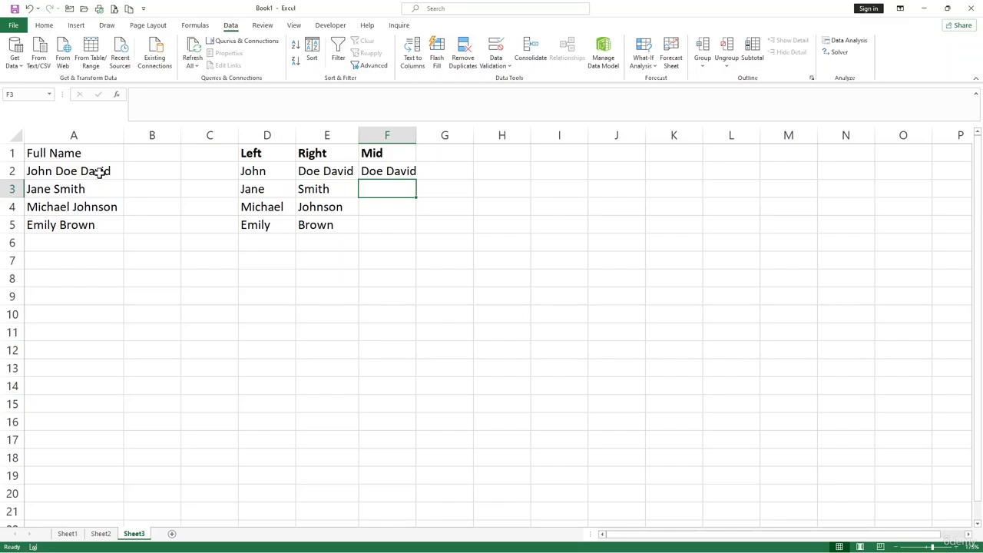
- Remove the third name from the full name in cell A2, keeping only the first two names
left_click(83, 170)
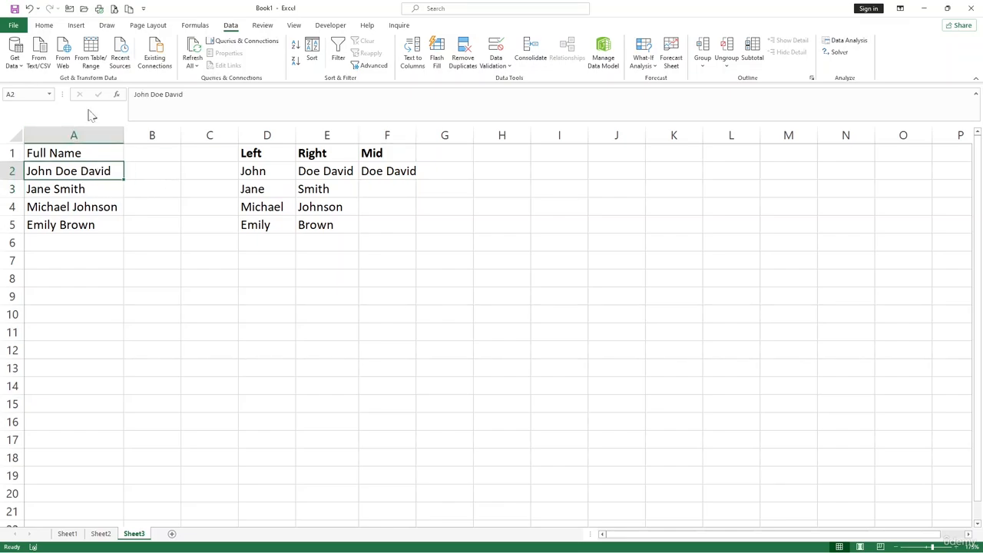
left_click_drag(190, 93, 164, 92)
key("Delete")
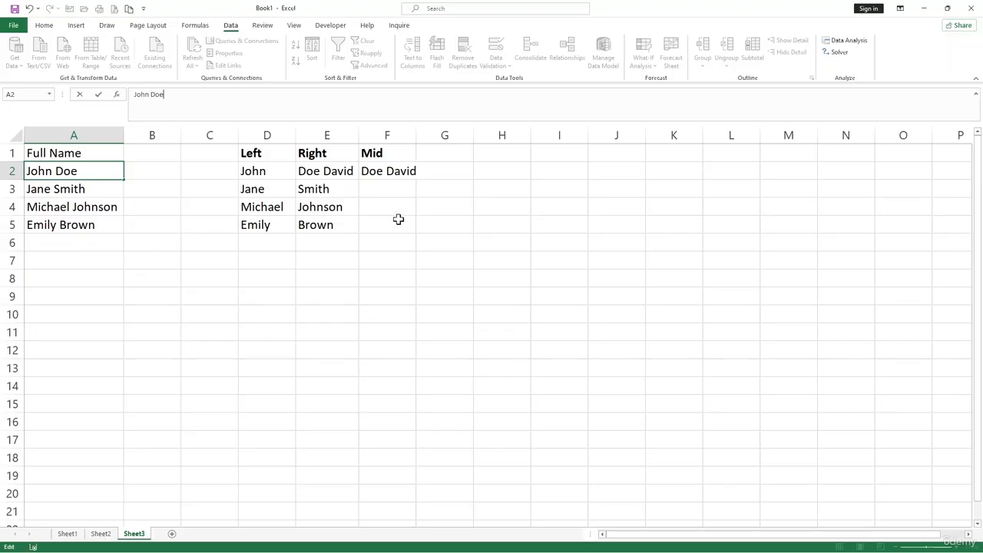
key("Return")
- Fill the MID formula from F2 down through F5
left_click(392, 189)
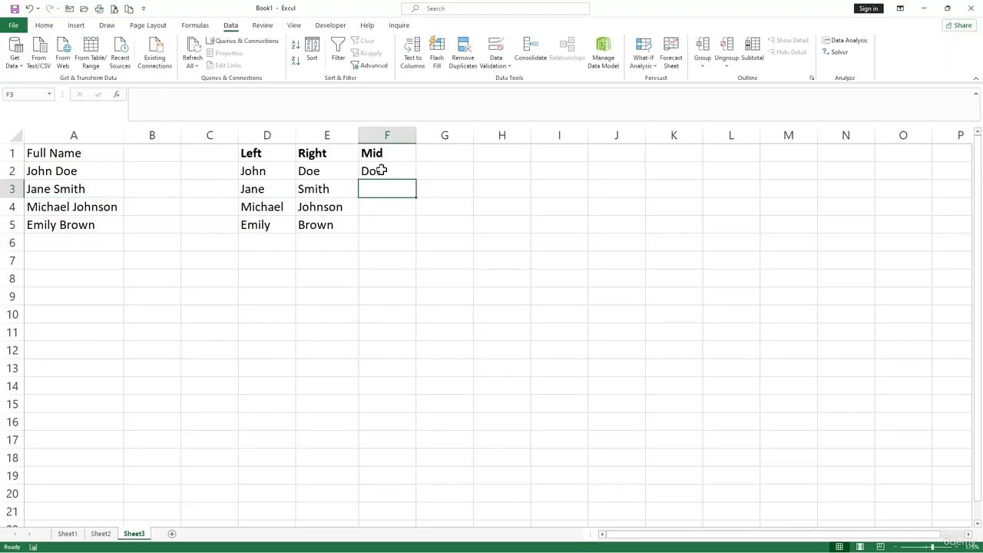
left_click(382, 171)
left_click(401, 206)
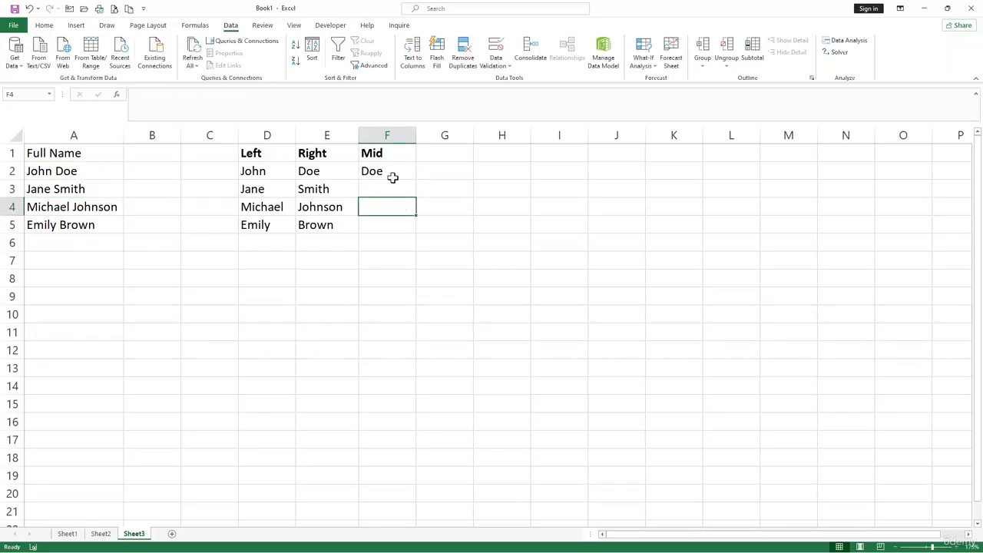
left_click(393, 177)
left_click_drag(416, 180, 408, 234)
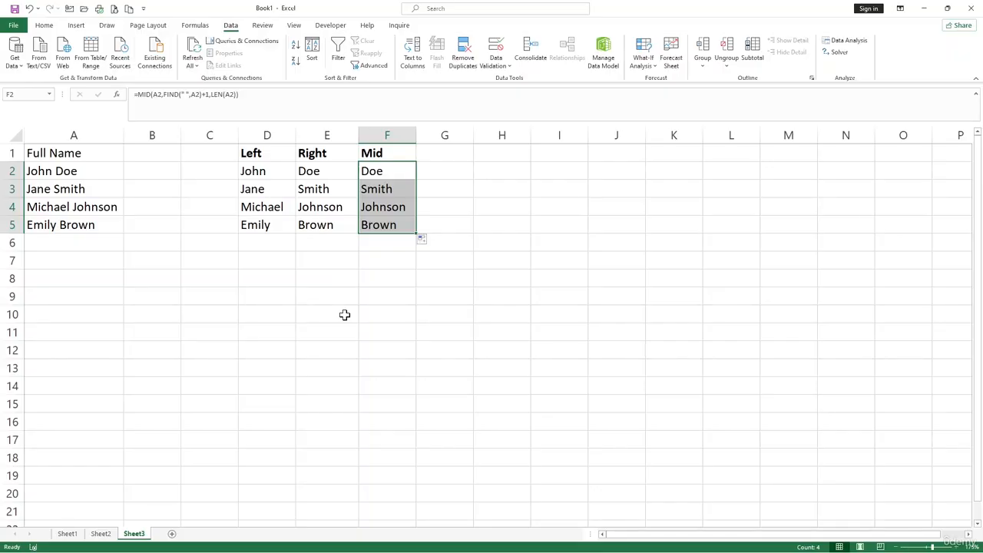
left_click(365, 279)
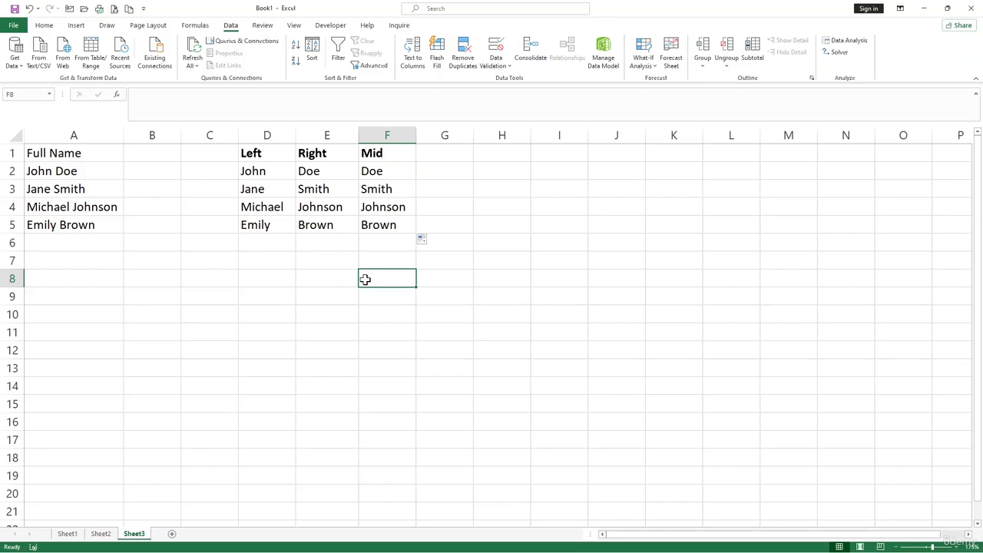